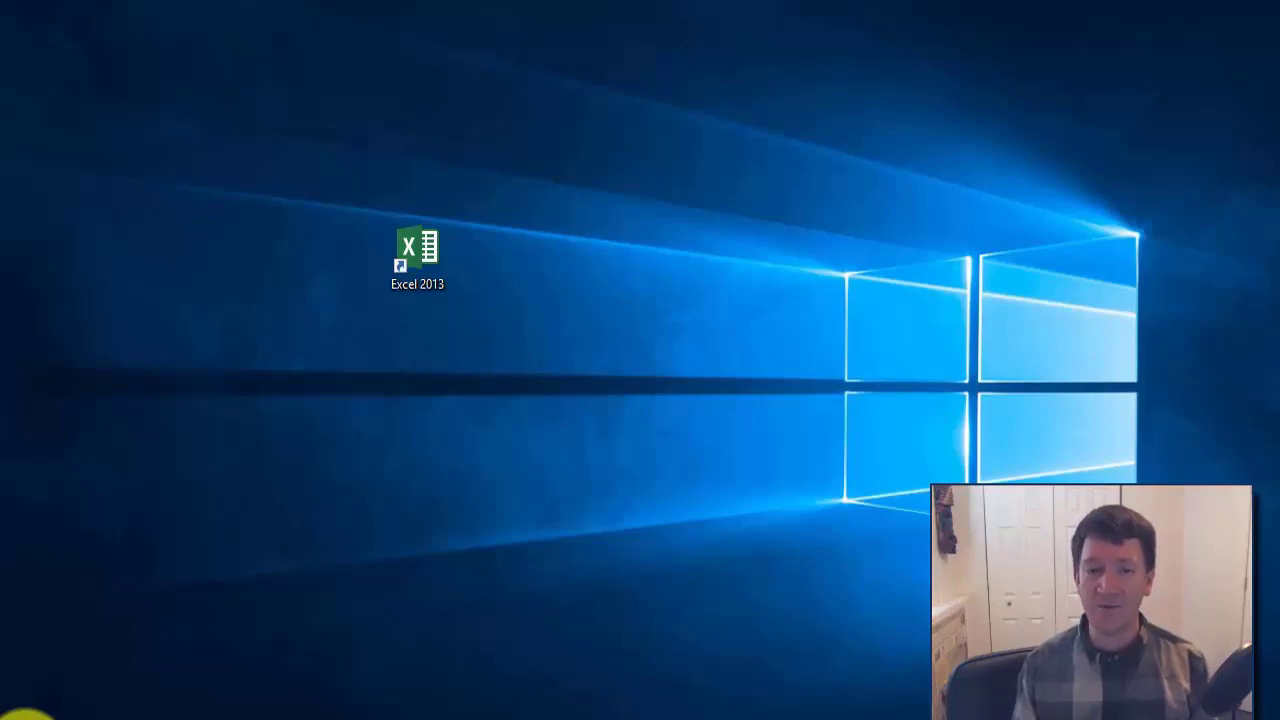
# - Launch Excel 2013 from the Microsoft Office 2013 group of installed apps and create a blank workbook
pyautogui.click(24, 718)
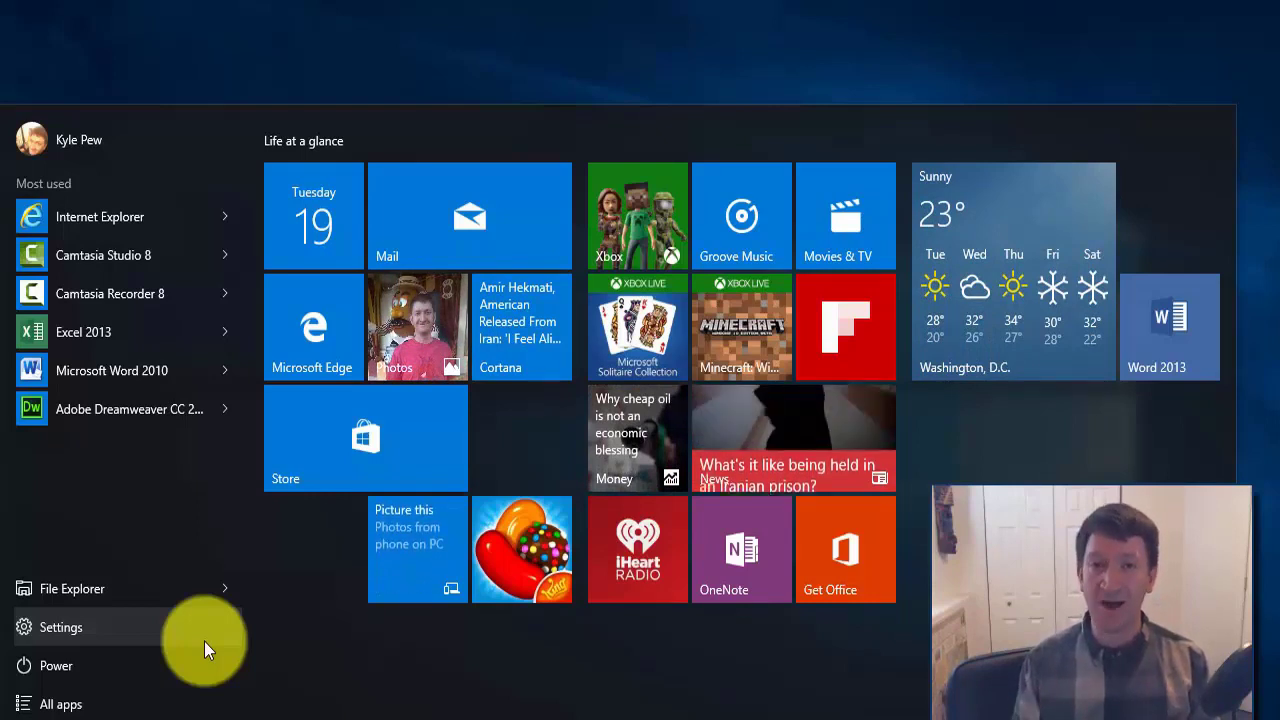
pyautogui.click(86, 706)
pyautogui.scroll(-2, 118, 400)
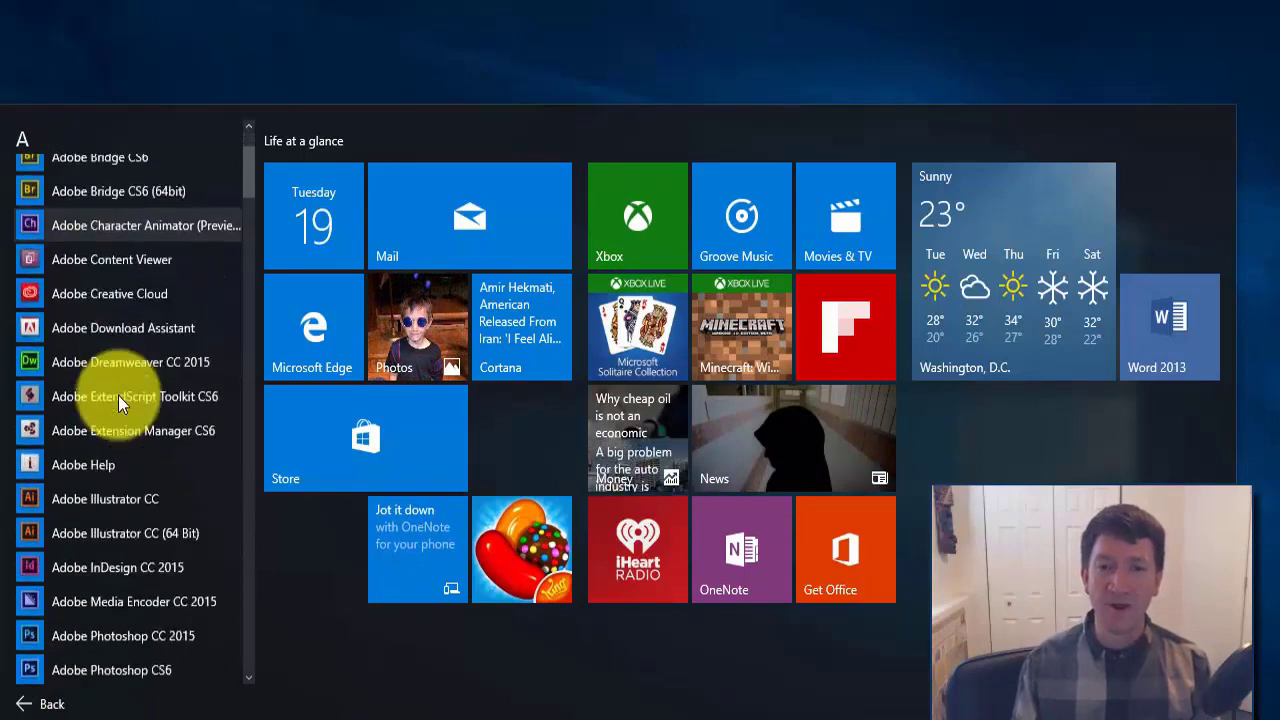
pyautogui.scroll(-12, 118, 395)
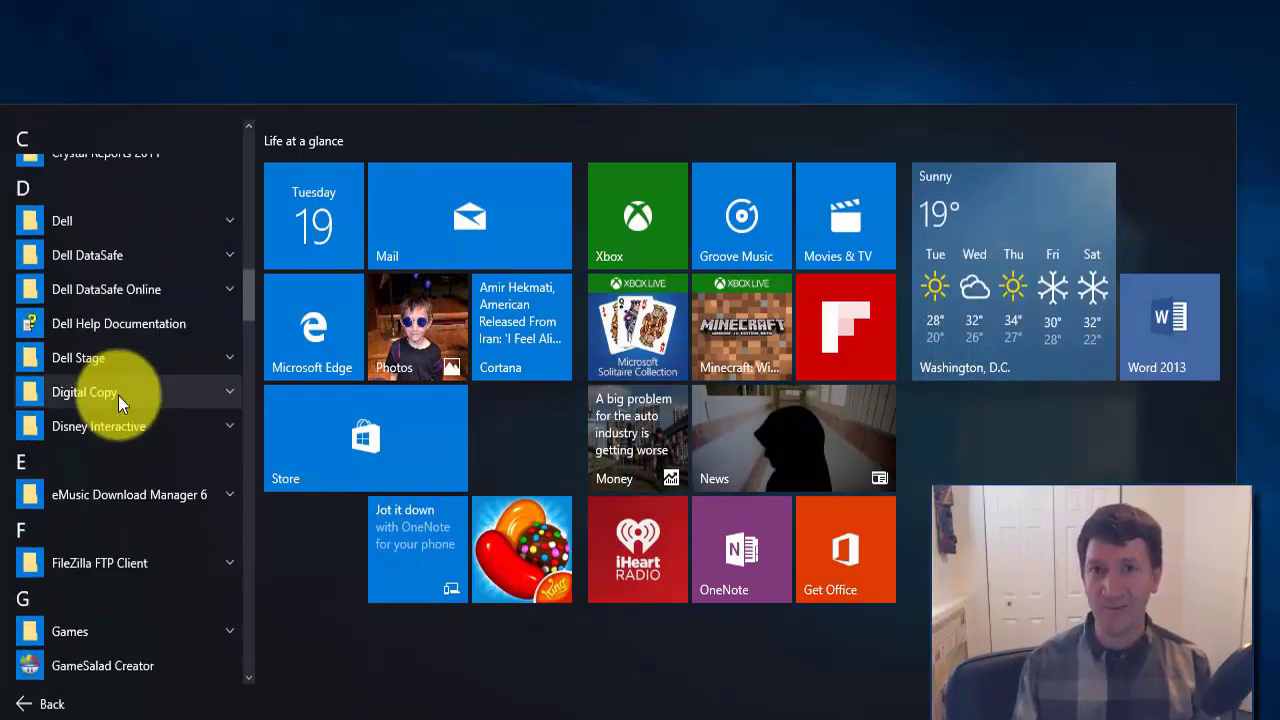
pyautogui.scroll(-10, 118, 395)
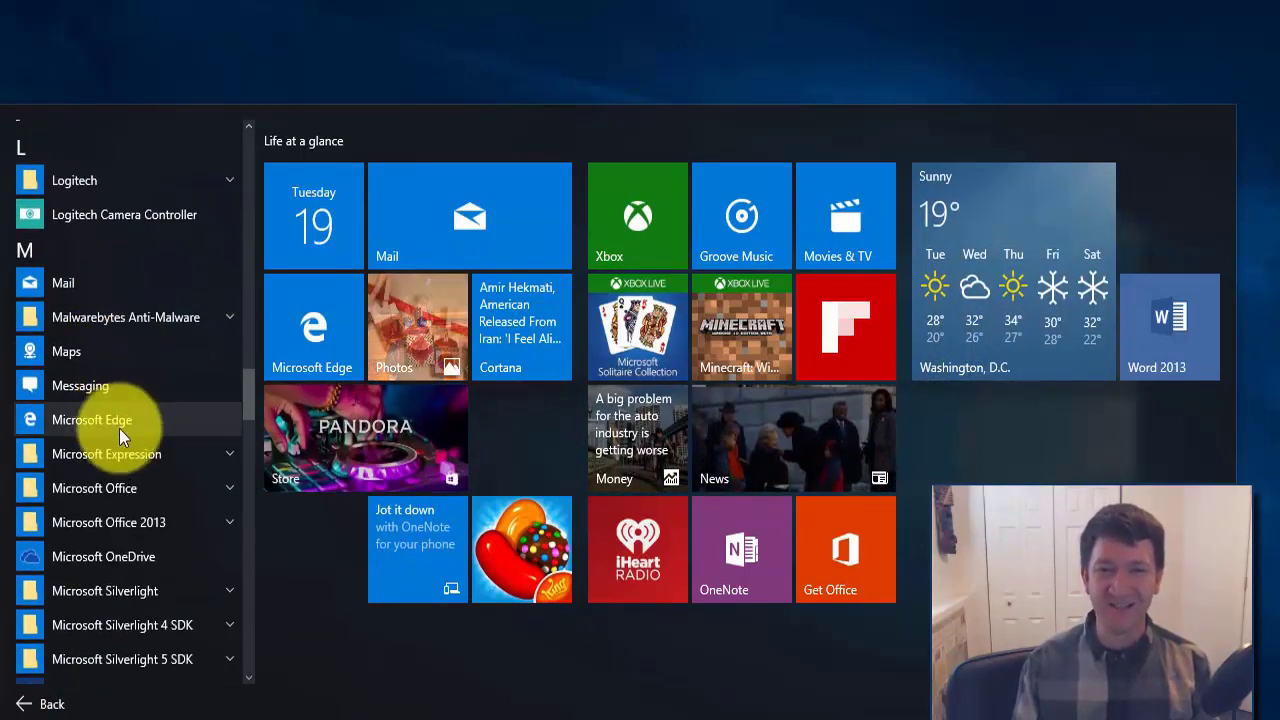
pyautogui.click(132, 522)
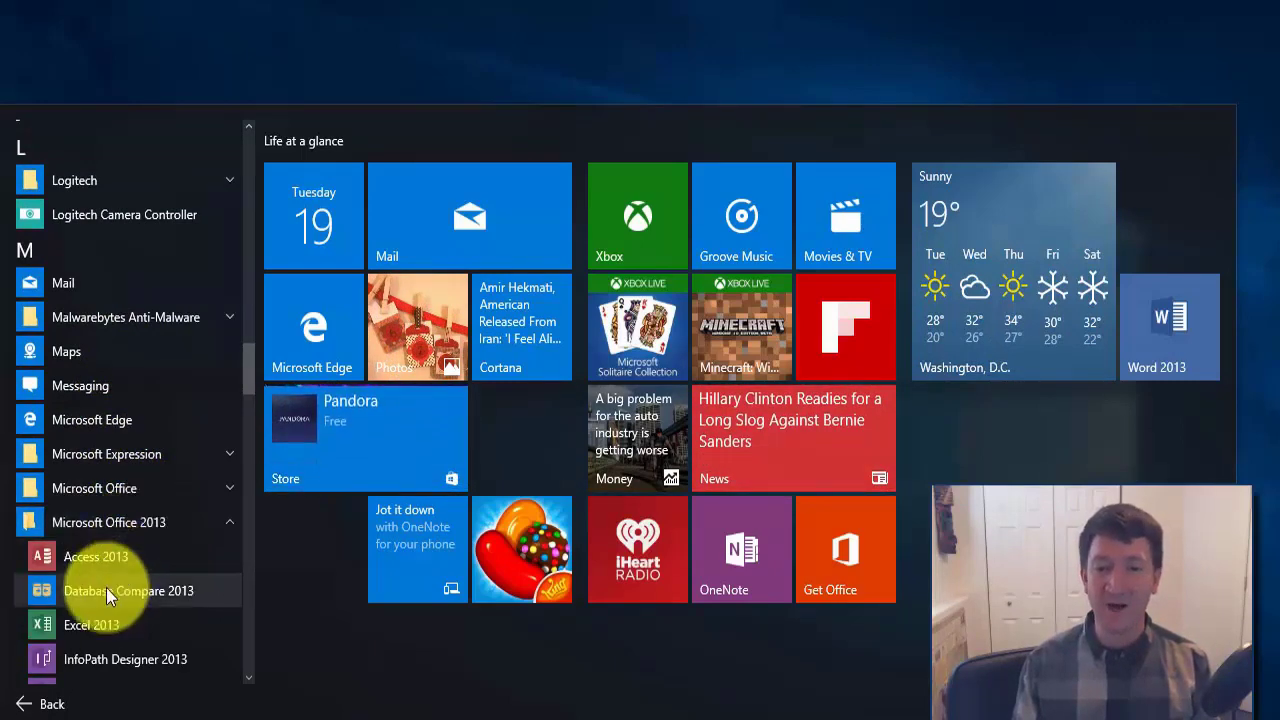
pyautogui.click(99, 626)
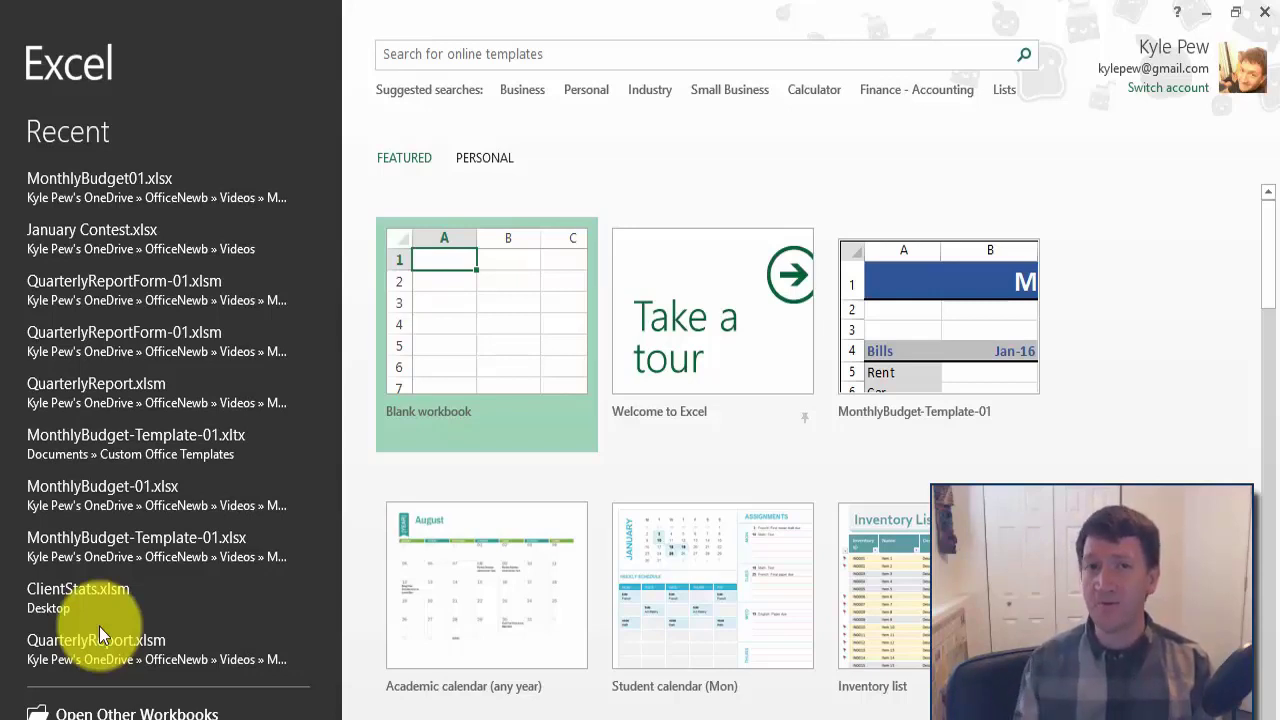
pyautogui.click(444, 326)
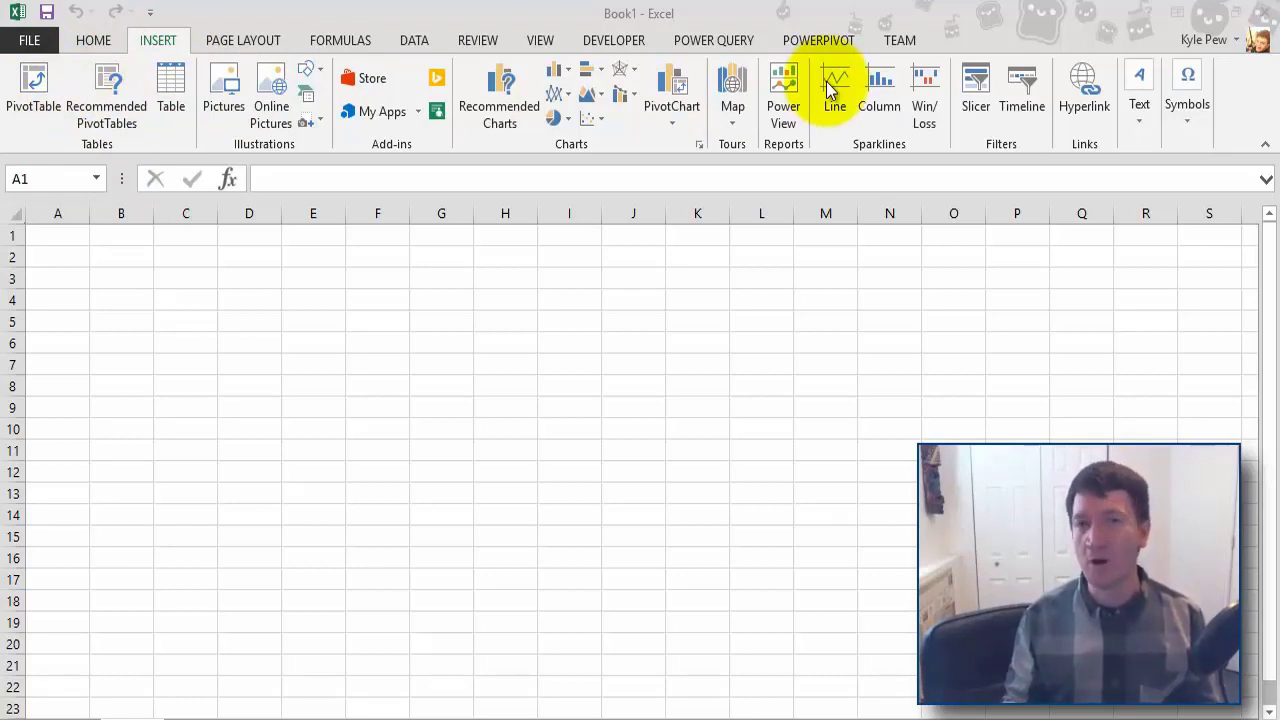
# - Examine the Home commands, the file management and print options, and the commands offered for the Quick Access Toolbar
pyautogui.click(96, 39)
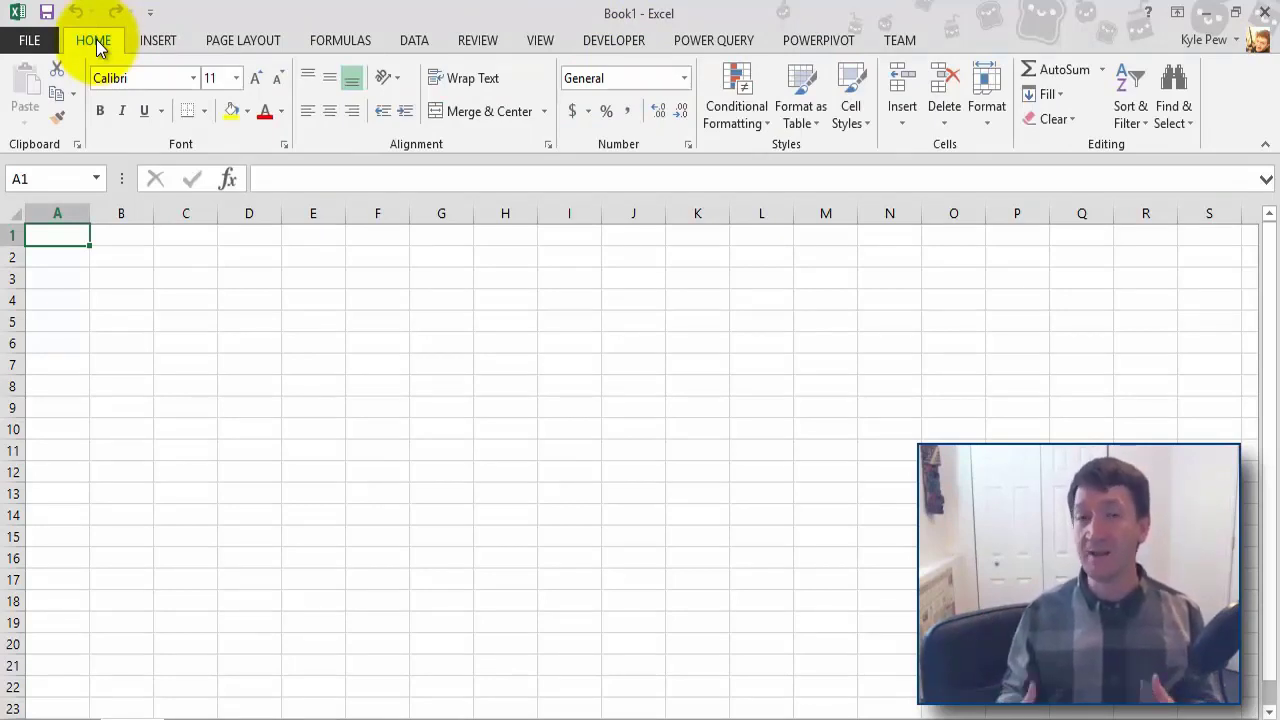
pyautogui.click(30, 45)
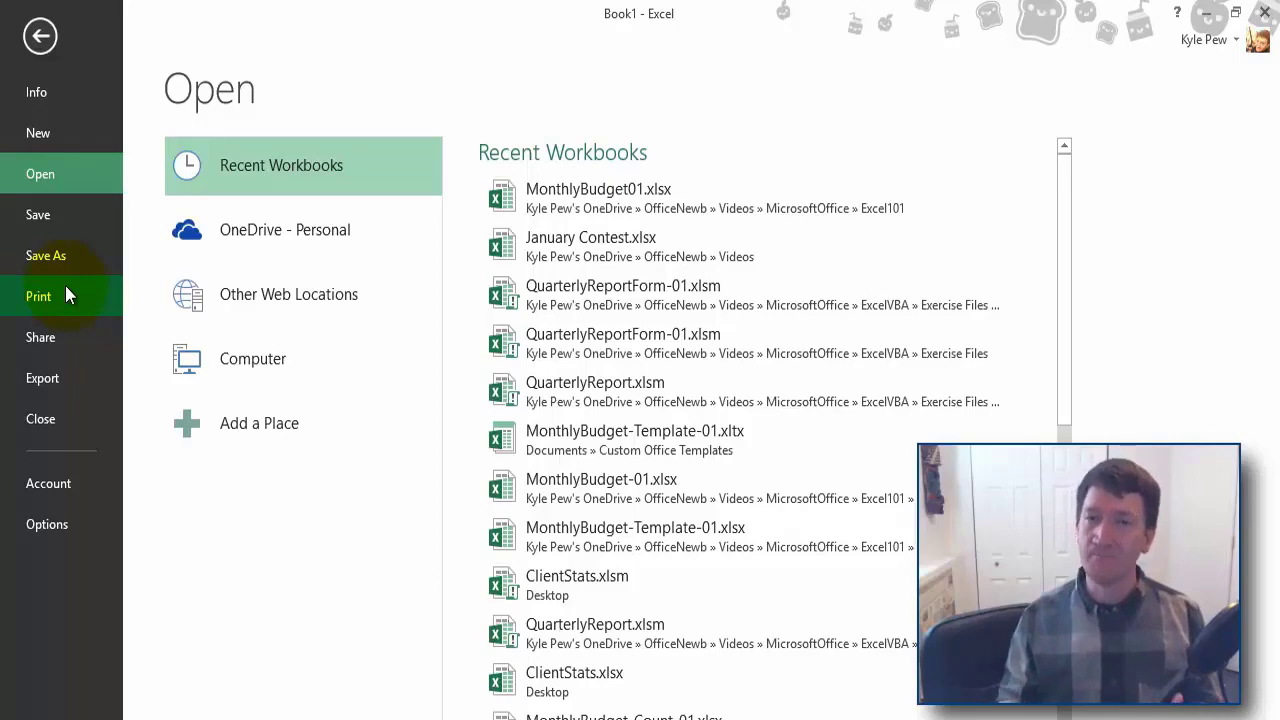
pyautogui.click(40, 38)
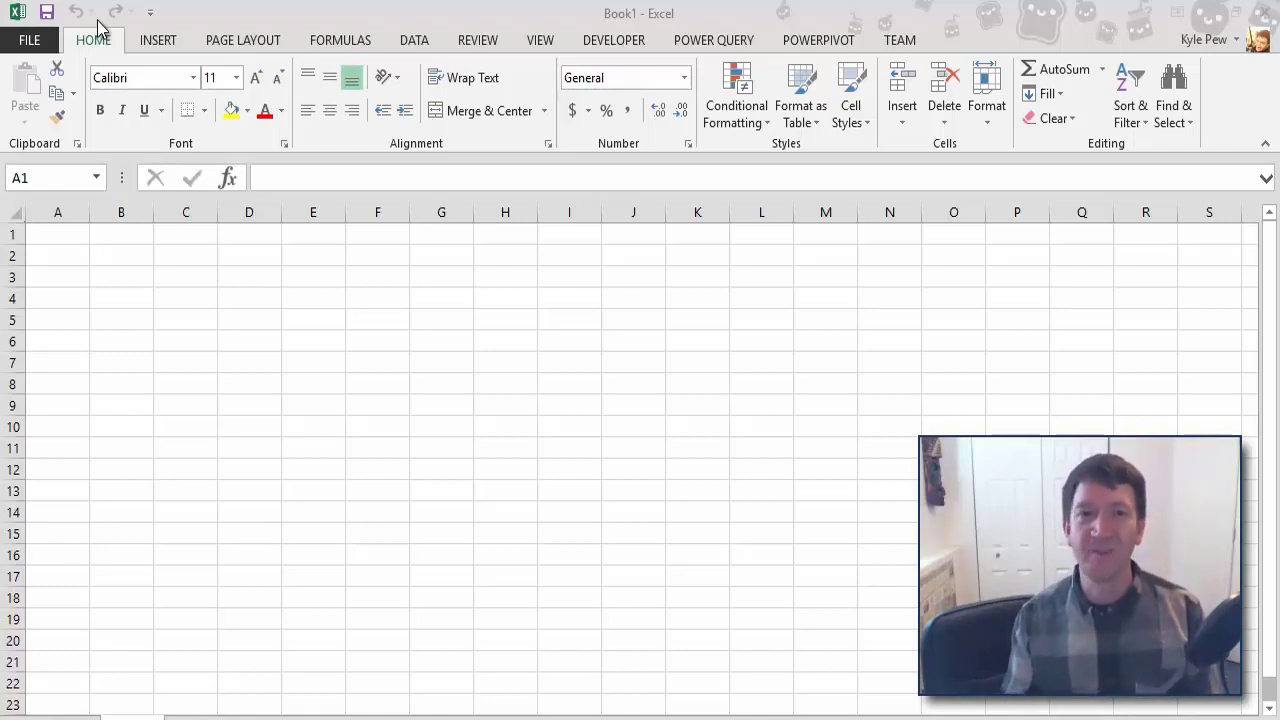
pyautogui.click(150, 13)
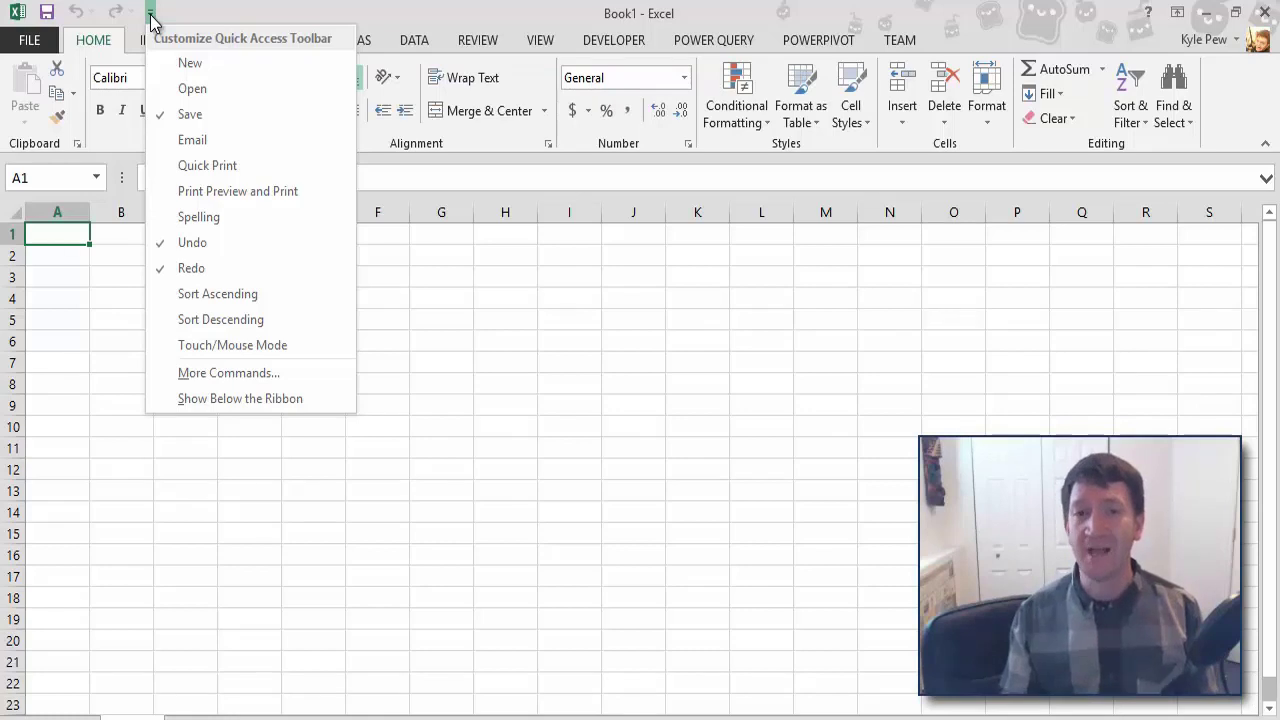
pyautogui.click(191, 5)
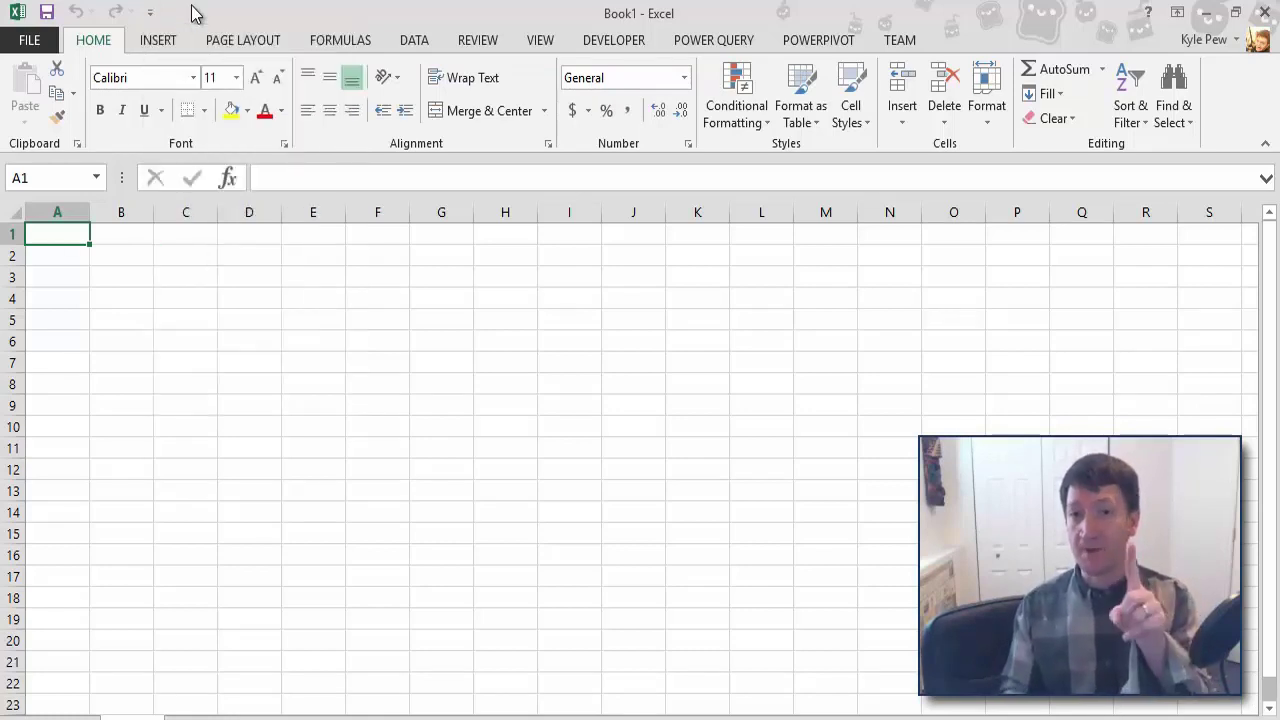
pyautogui.click(29, 44)
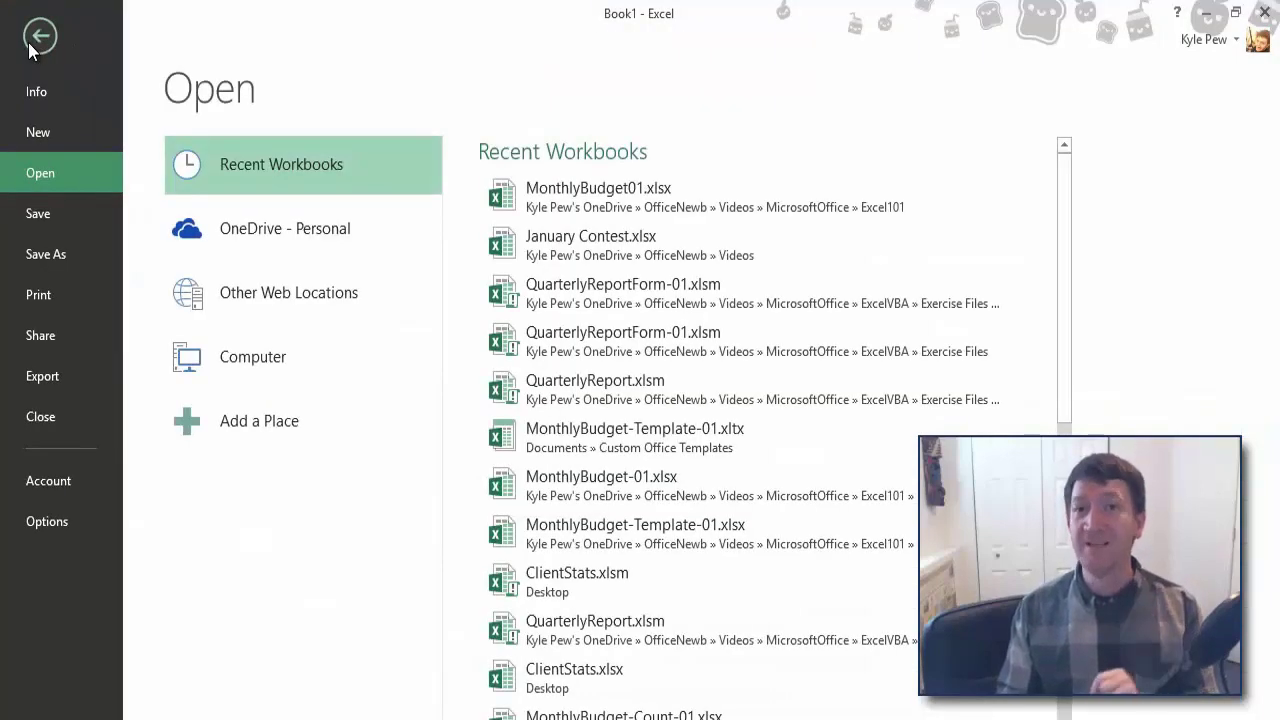
pyautogui.click(40, 295)
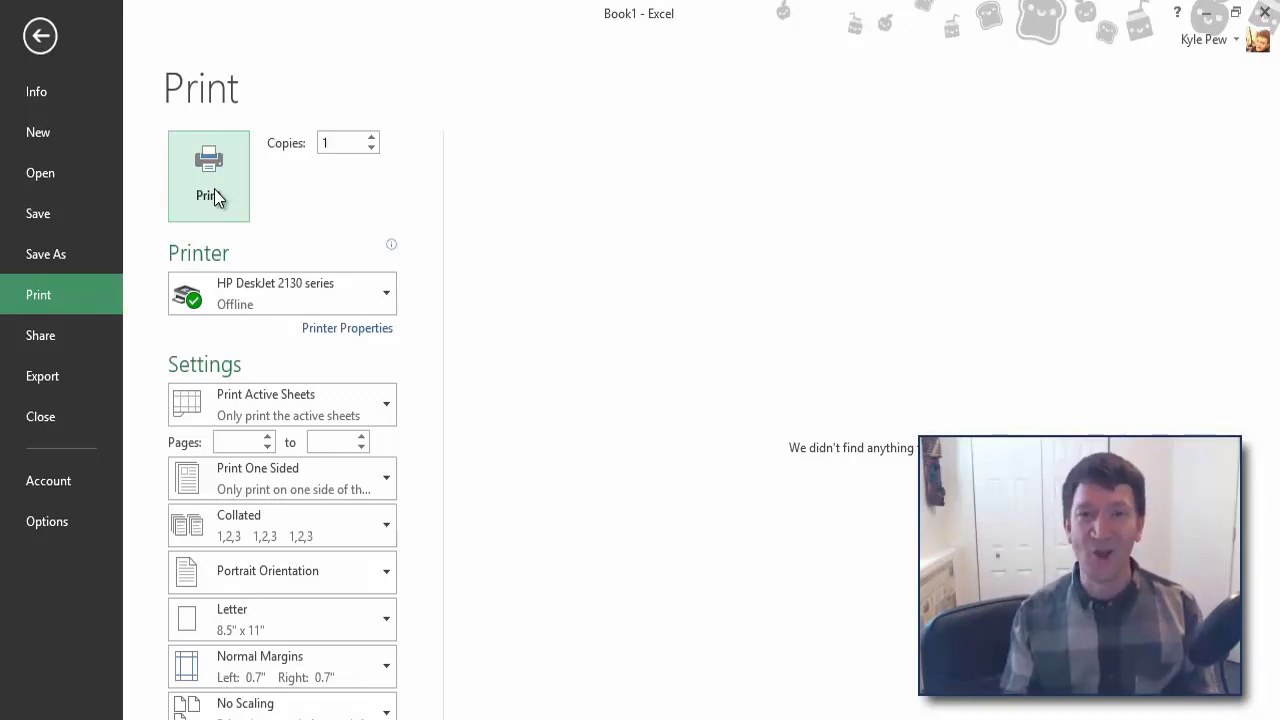
pyautogui.click(40, 37)
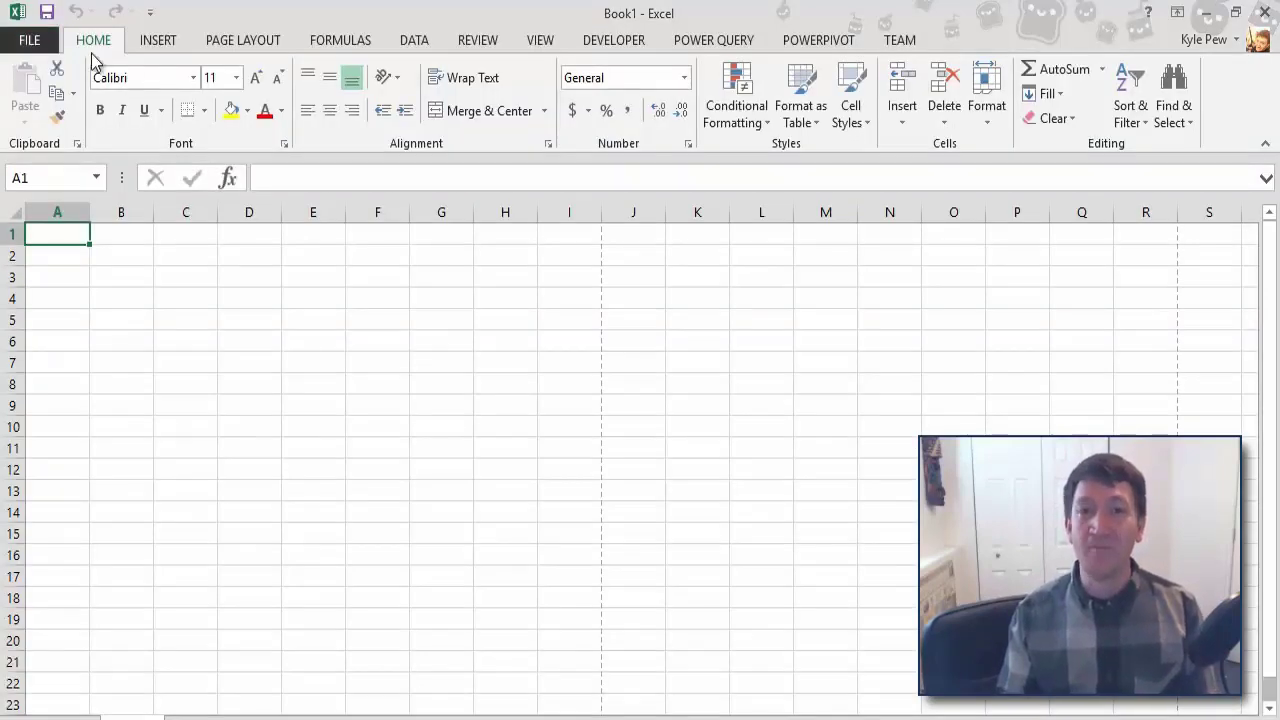
# - Add the Quick Print command to the Quick Access Toolbar and review the toolbar's command list
pyautogui.click(149, 13)
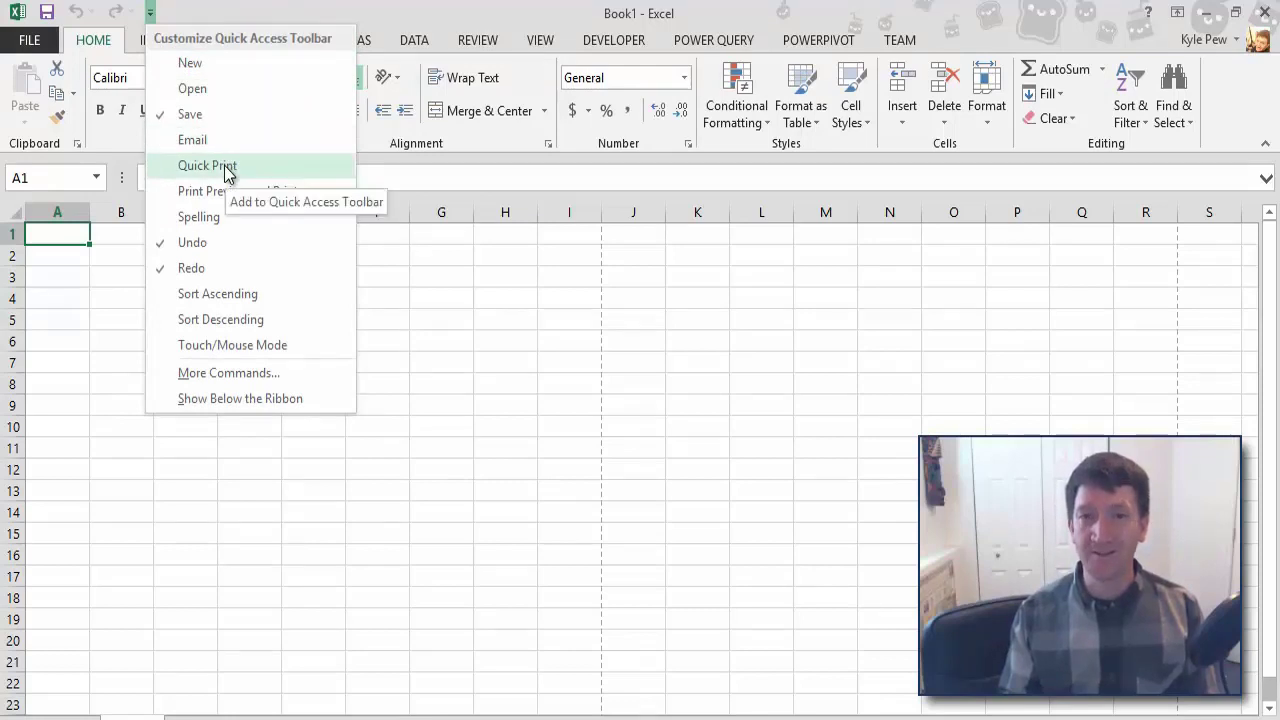
pyautogui.click(225, 165)
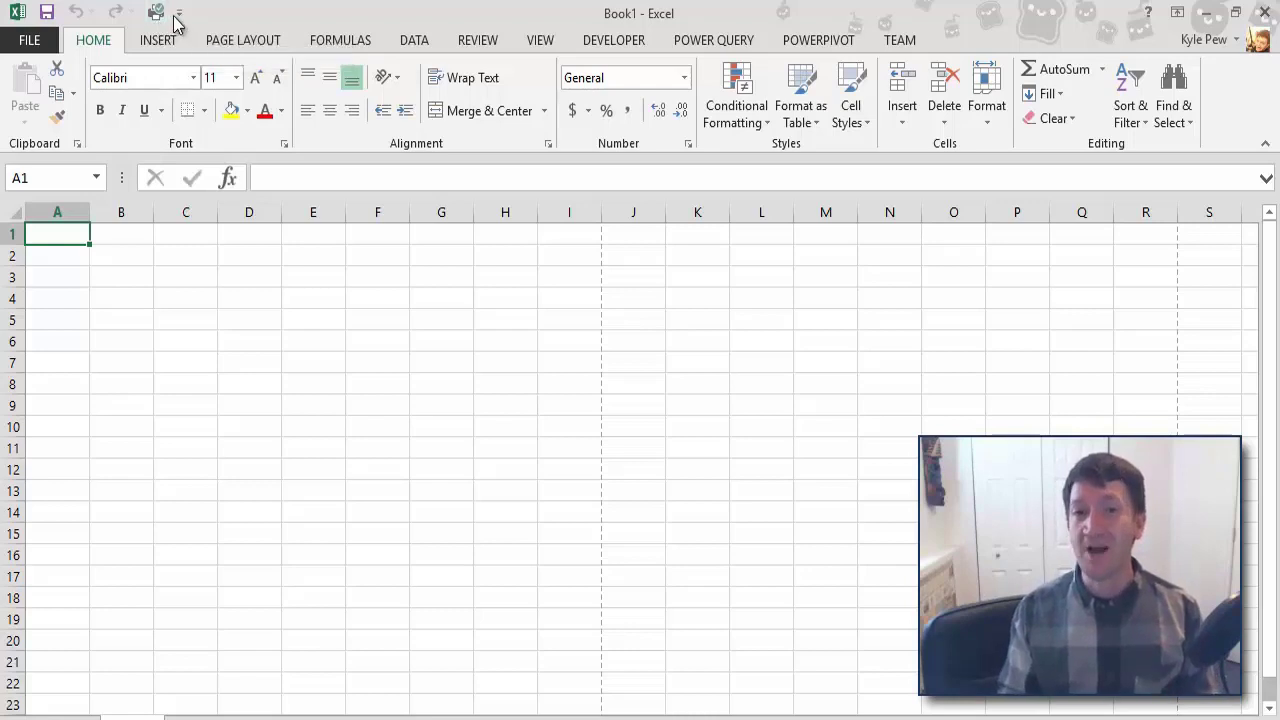
pyautogui.click(180, 14)
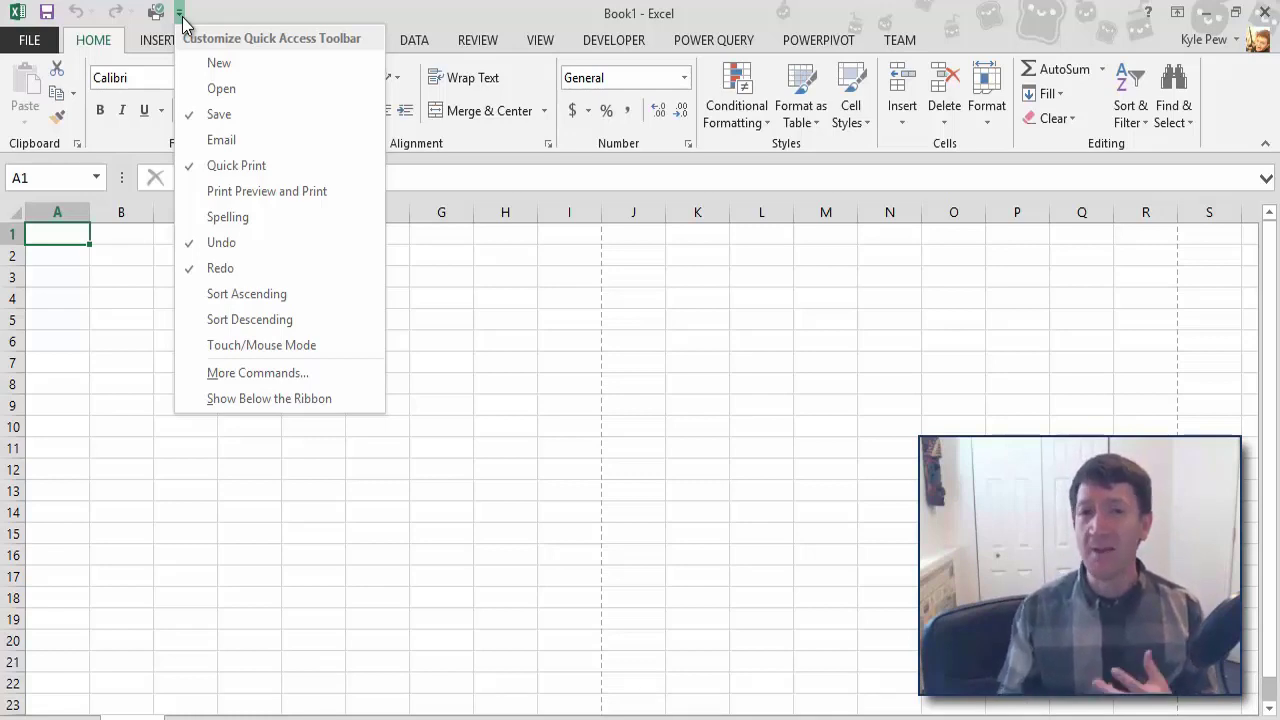
pyautogui.click(228, 16)
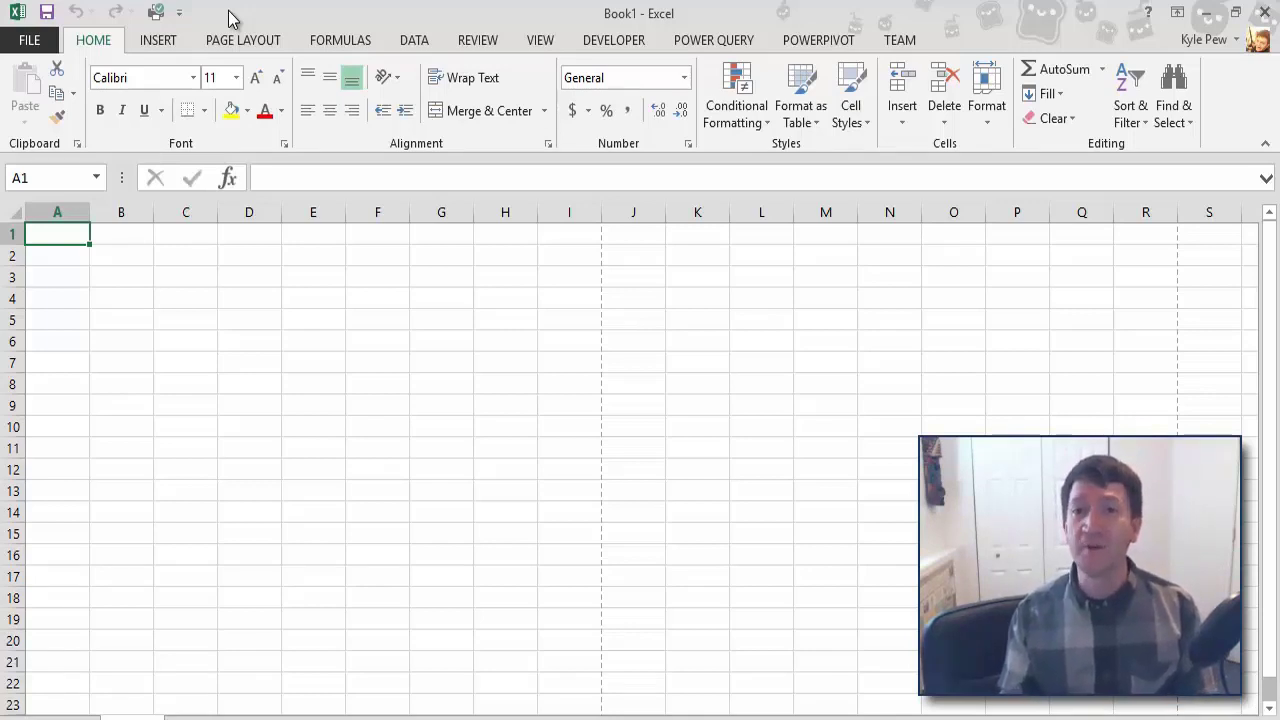
# - Add the AutoSum command from the Function Library to the Quick Access Toolbar
pyautogui.click(333, 45)
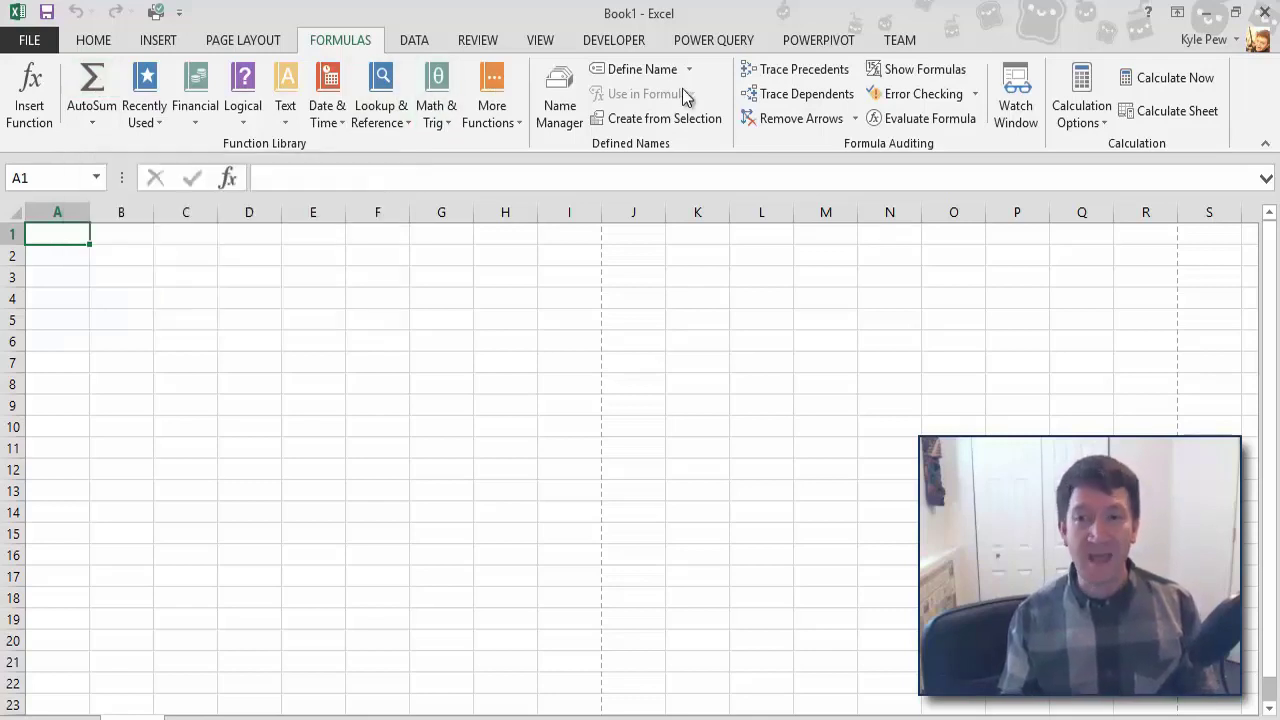
pyautogui.rightClick(84, 88)
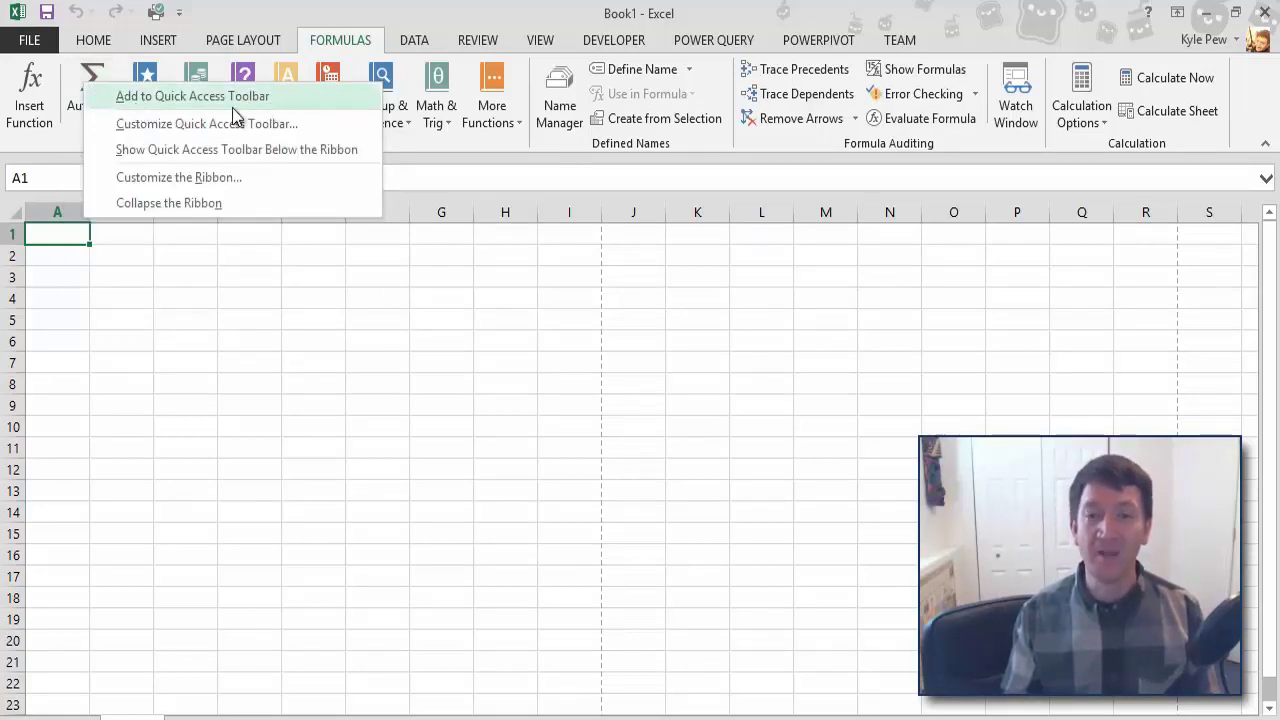
pyautogui.click(182, 100)
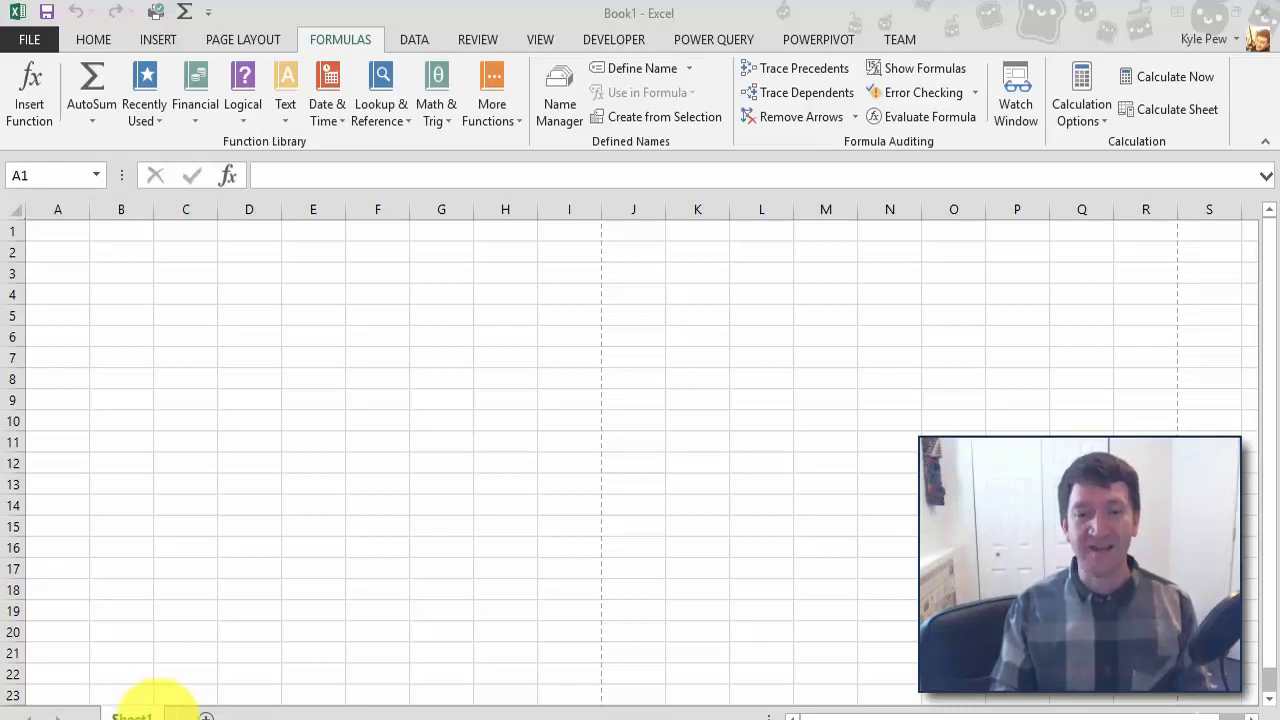
# - Add a second worksheet to the workbook and return to Sheet1
pyautogui.click(206, 718)
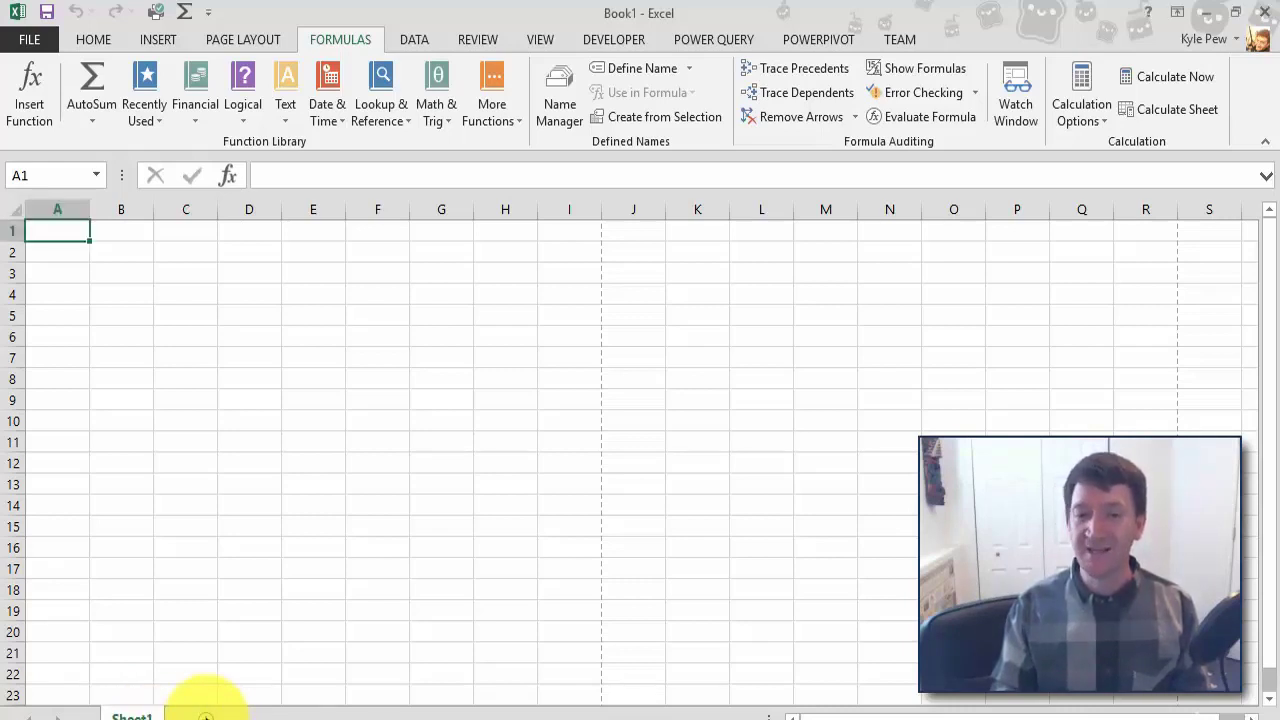
pyautogui.click(206, 718)
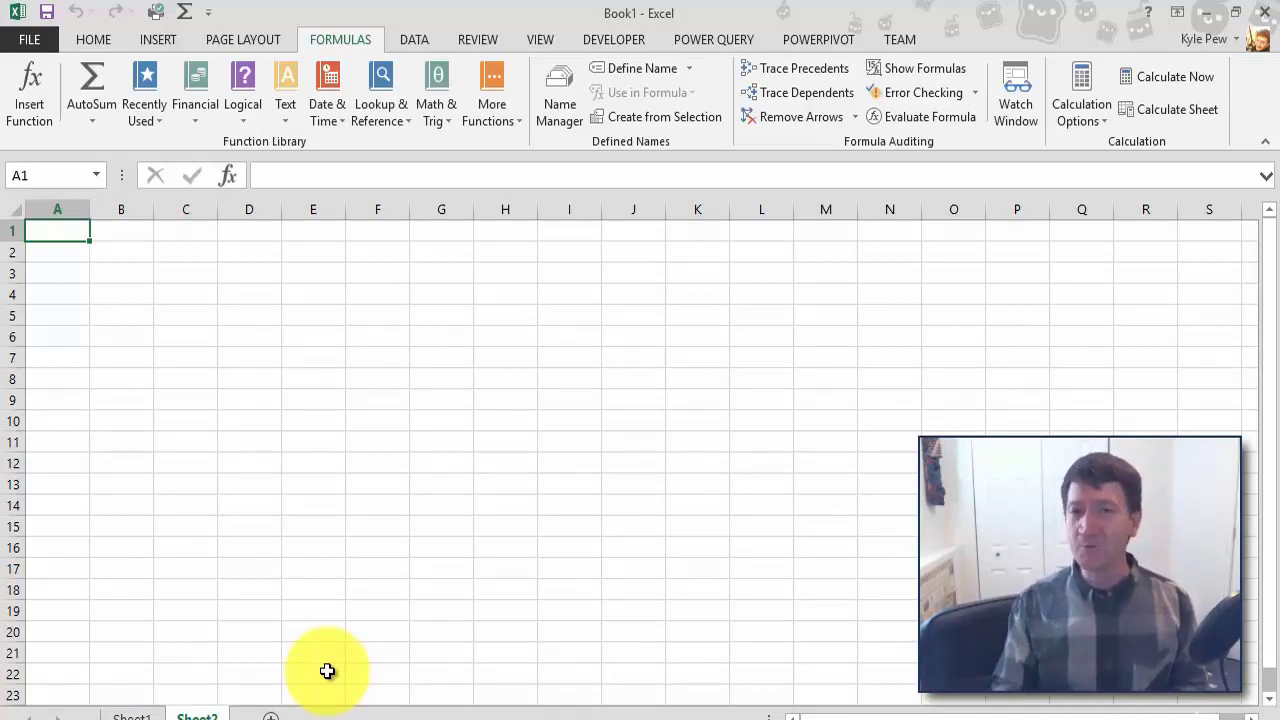
pyautogui.click(132, 716)
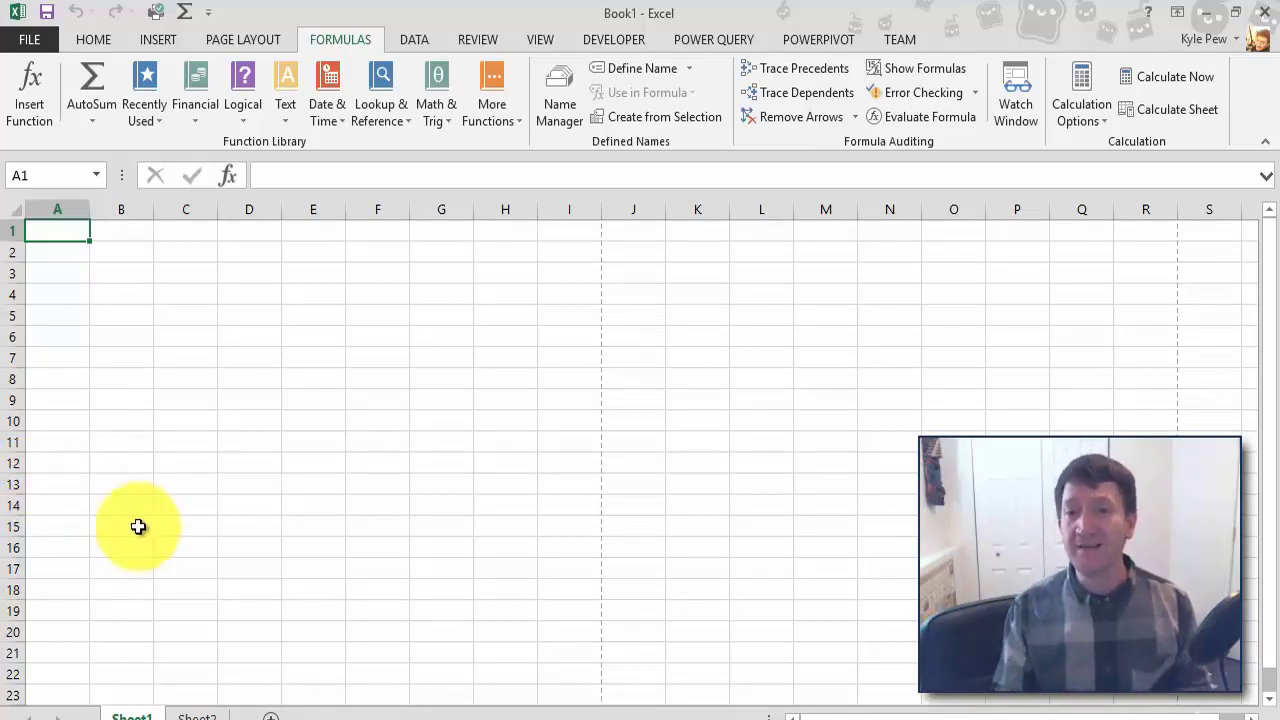
# - Select cells C4, G7 and C9 on Sheet1 one after another
pyautogui.click(181, 294)
pyautogui.click(415, 357)
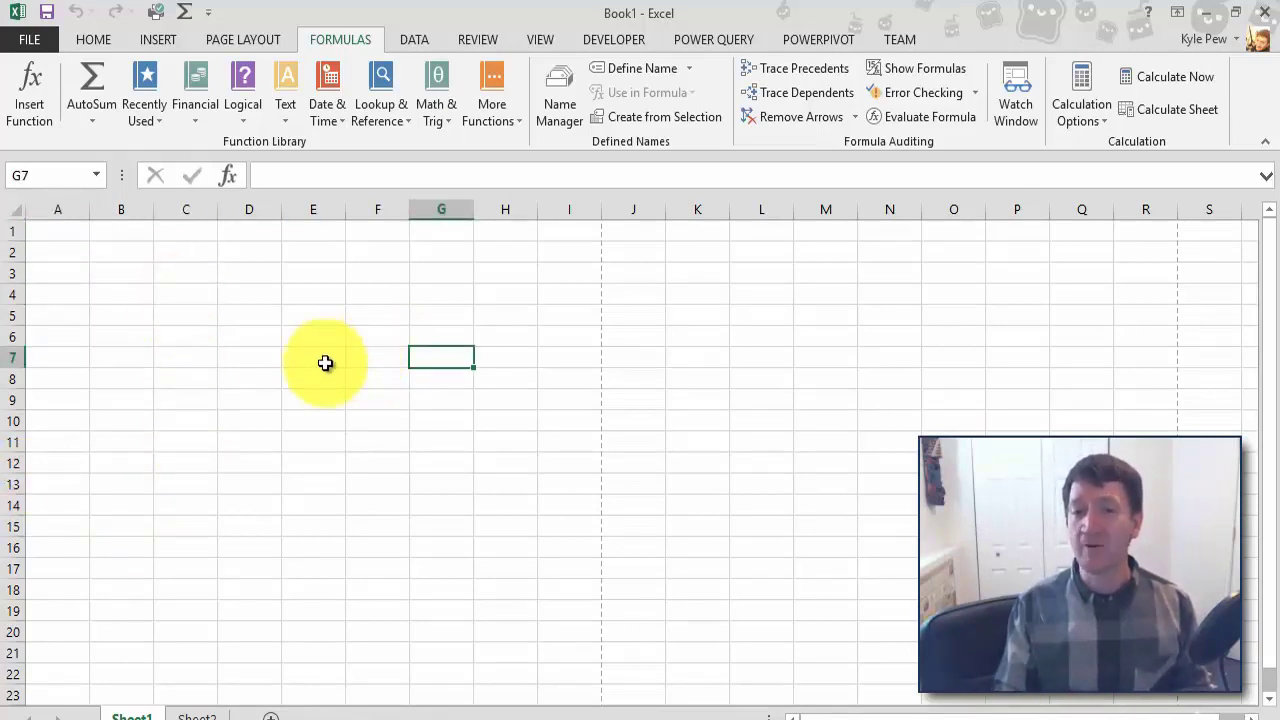
pyautogui.click(194, 405)
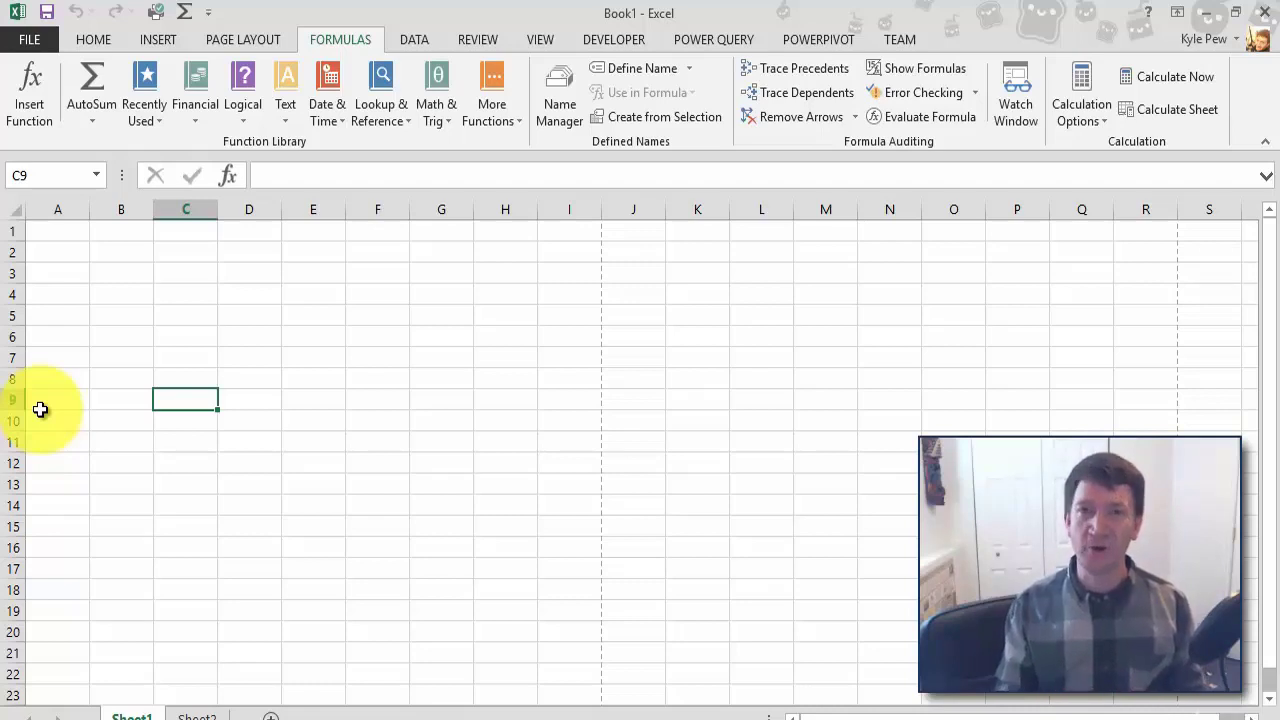
# - Starting from cell A1, jump to the worksheet's last row and last column, and return to A1
pyautogui.click(58, 233)
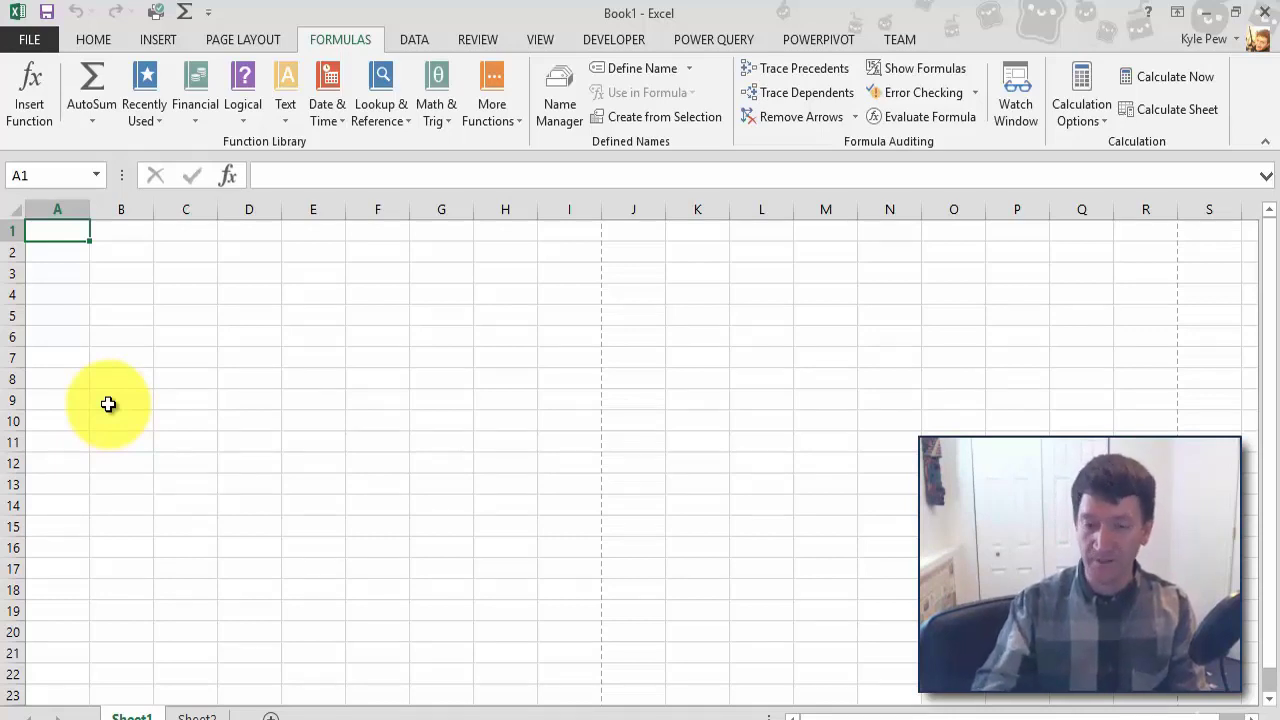
pyautogui.hotkey('ctrl', 'Down')
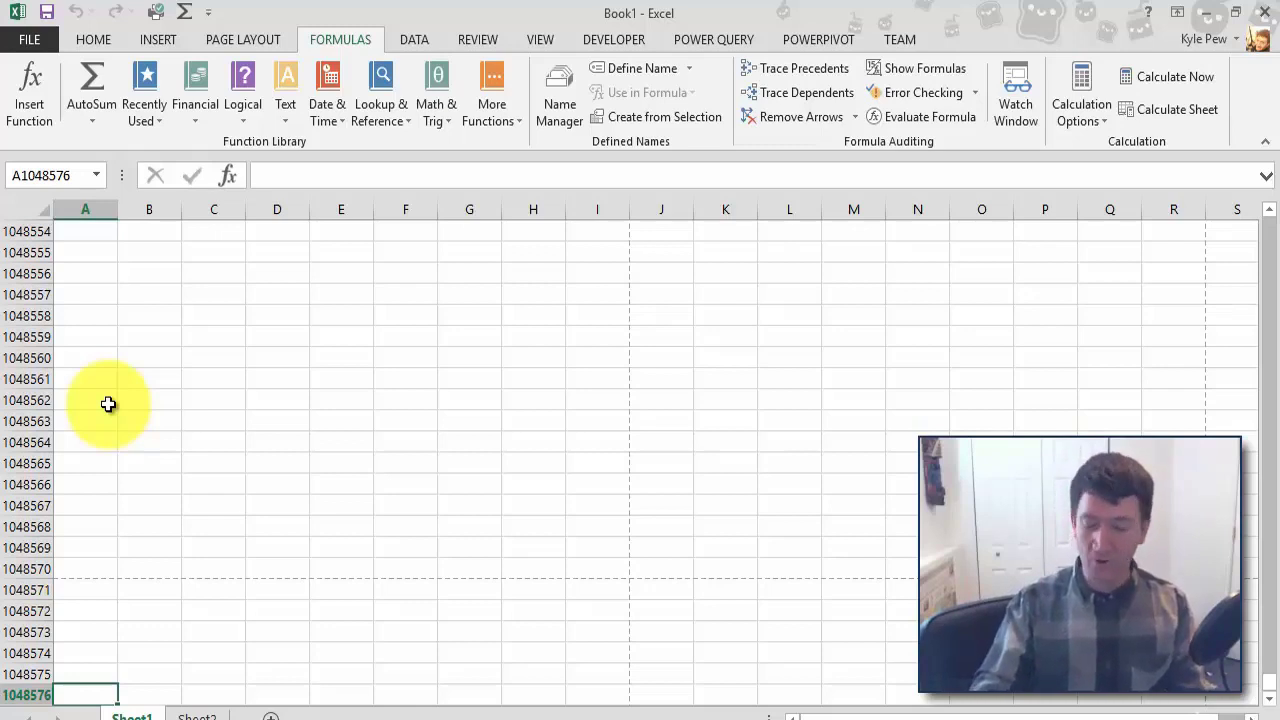
pyautogui.hotkey('ctrl', 'Right')
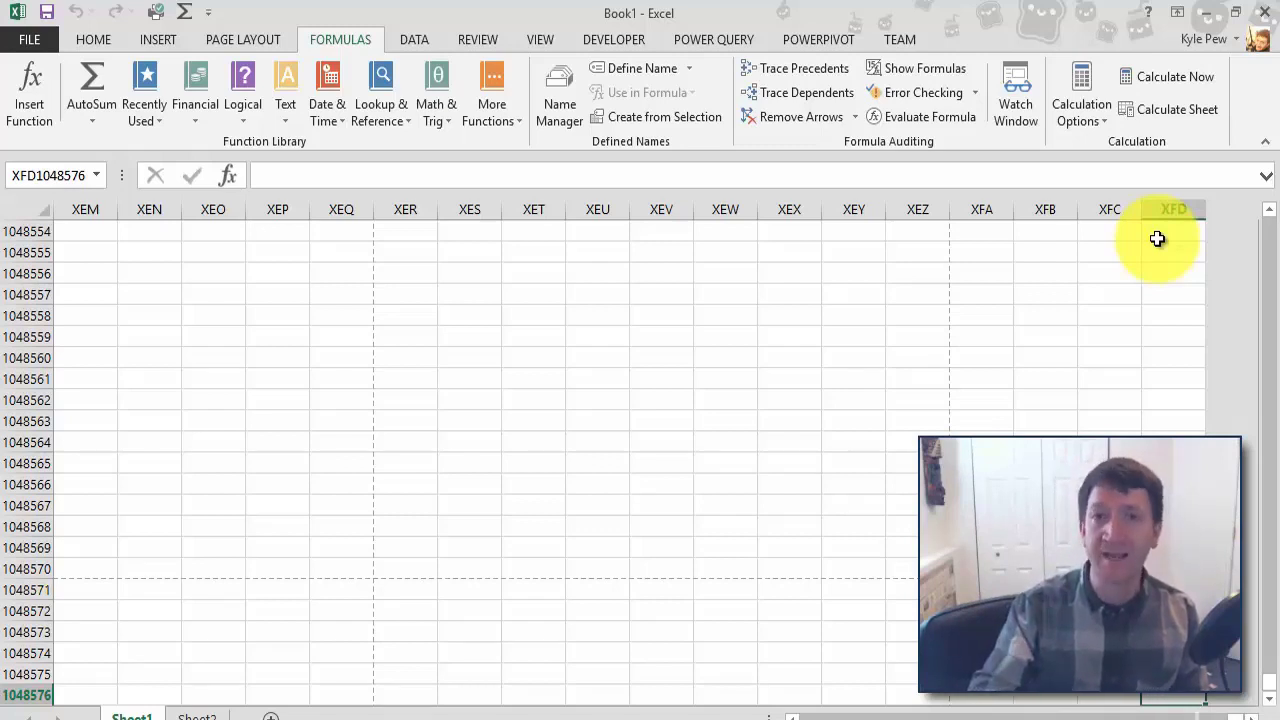
pyautogui.hotkey('ctrl', 'Home')
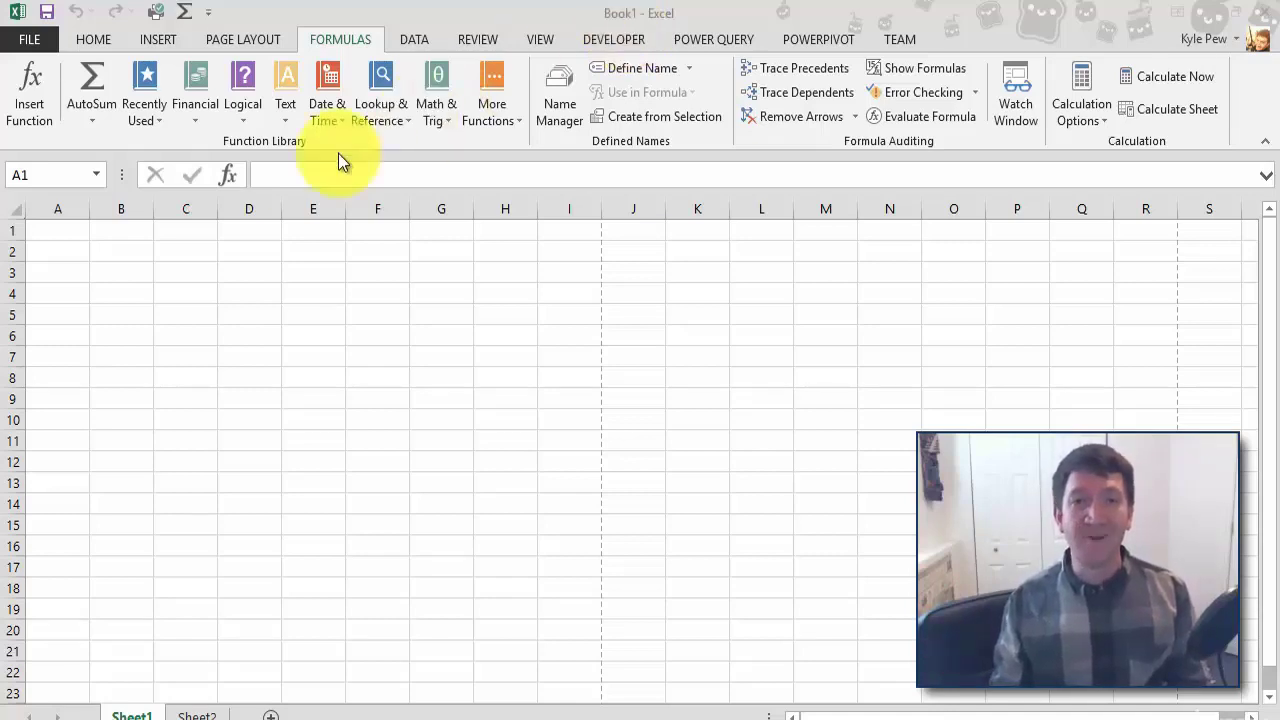
# - Start saving the workbook to the personal OneDrive and browse to the folder OfficeNewb > Videos > MicrosoftOffice > Excel101
pyautogui.click(46, 12)
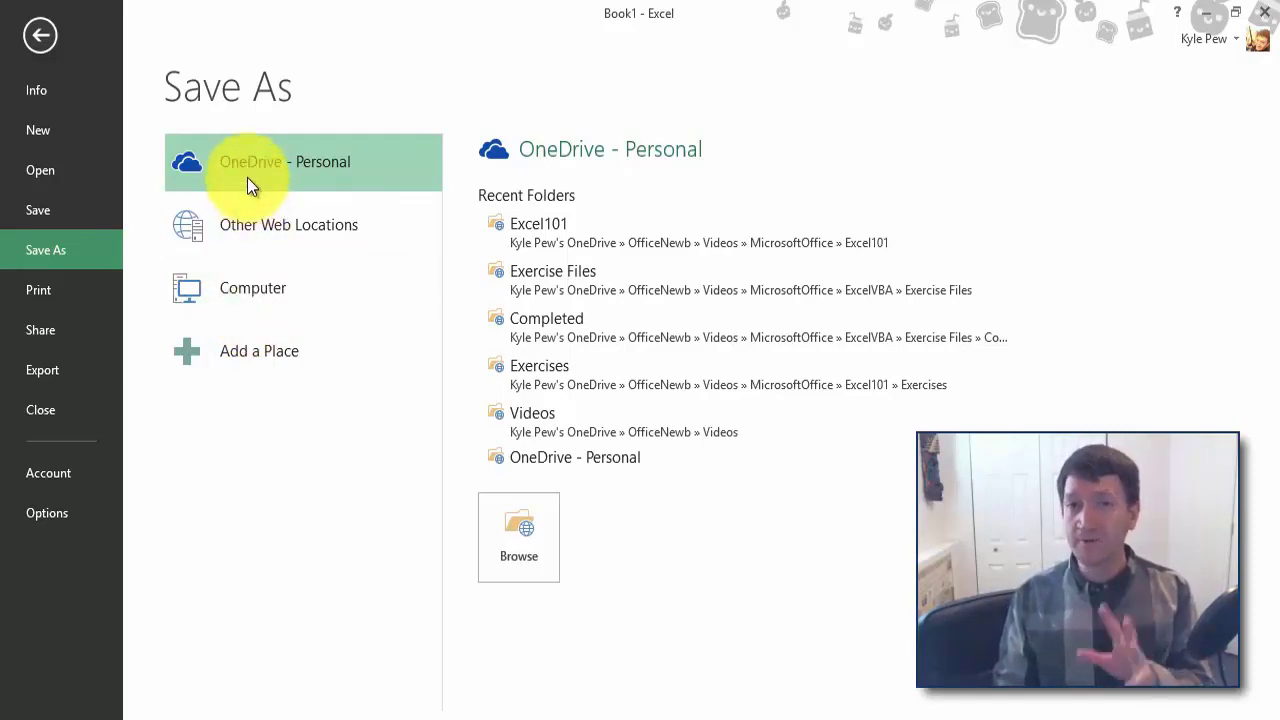
pyautogui.click(523, 544)
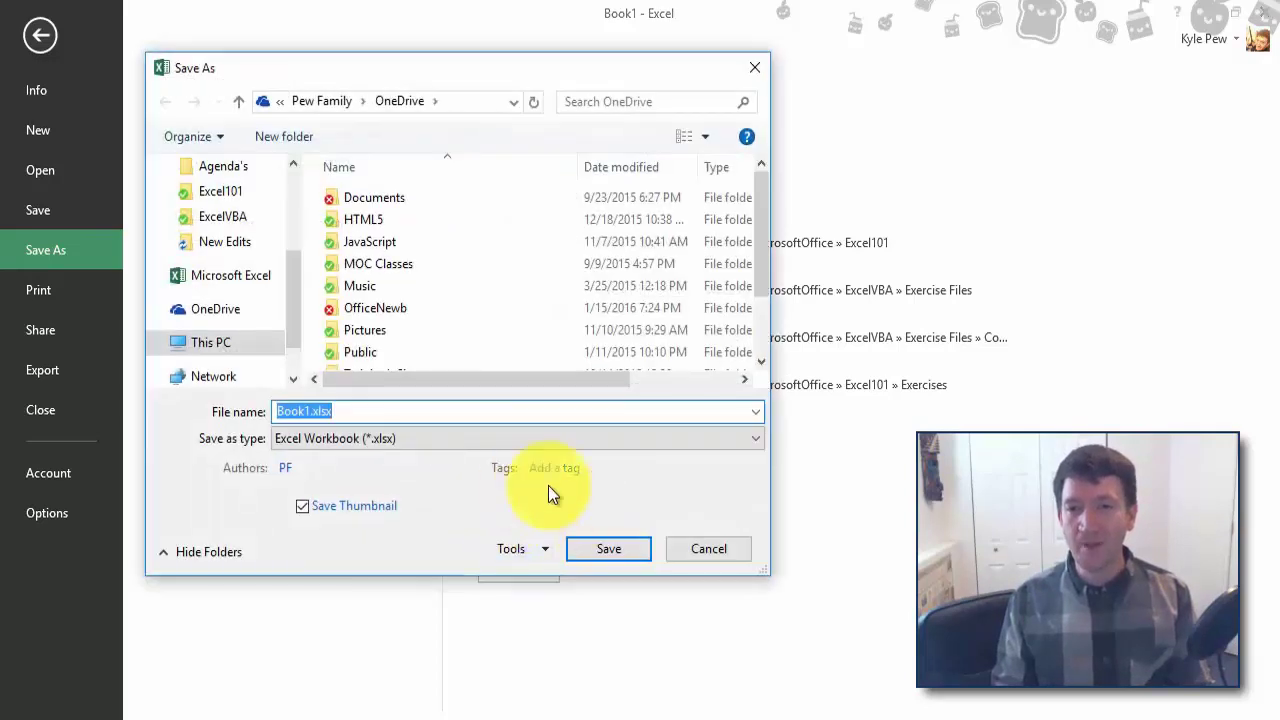
pyautogui.doubleClick(388, 304)
pyautogui.doubleClick(488, 229)
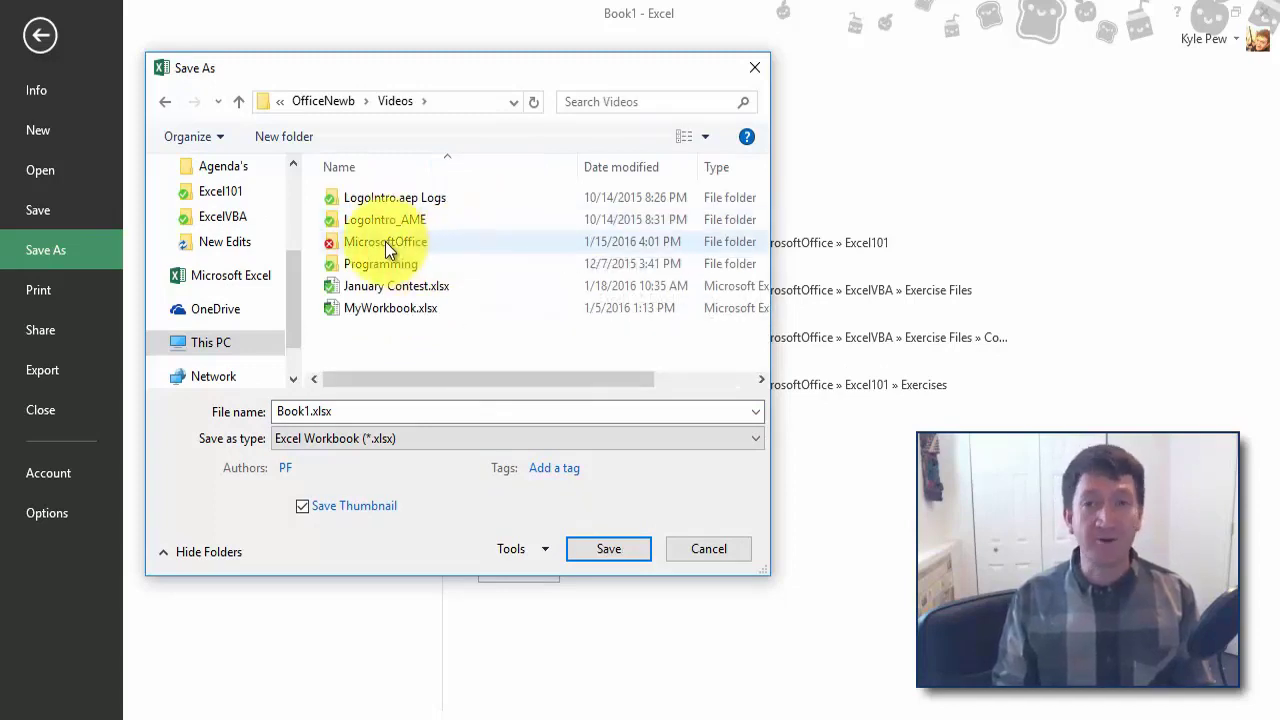
pyautogui.doubleClick(385, 241)
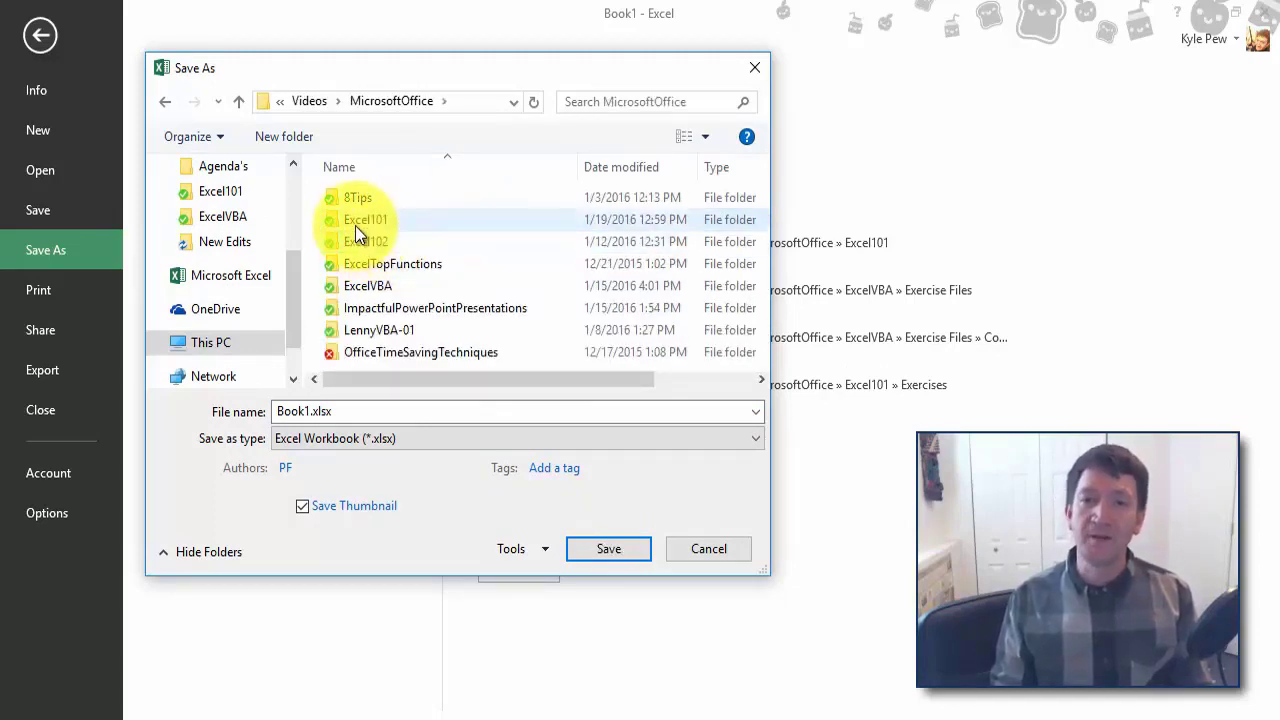
pyautogui.doubleClick(355, 221)
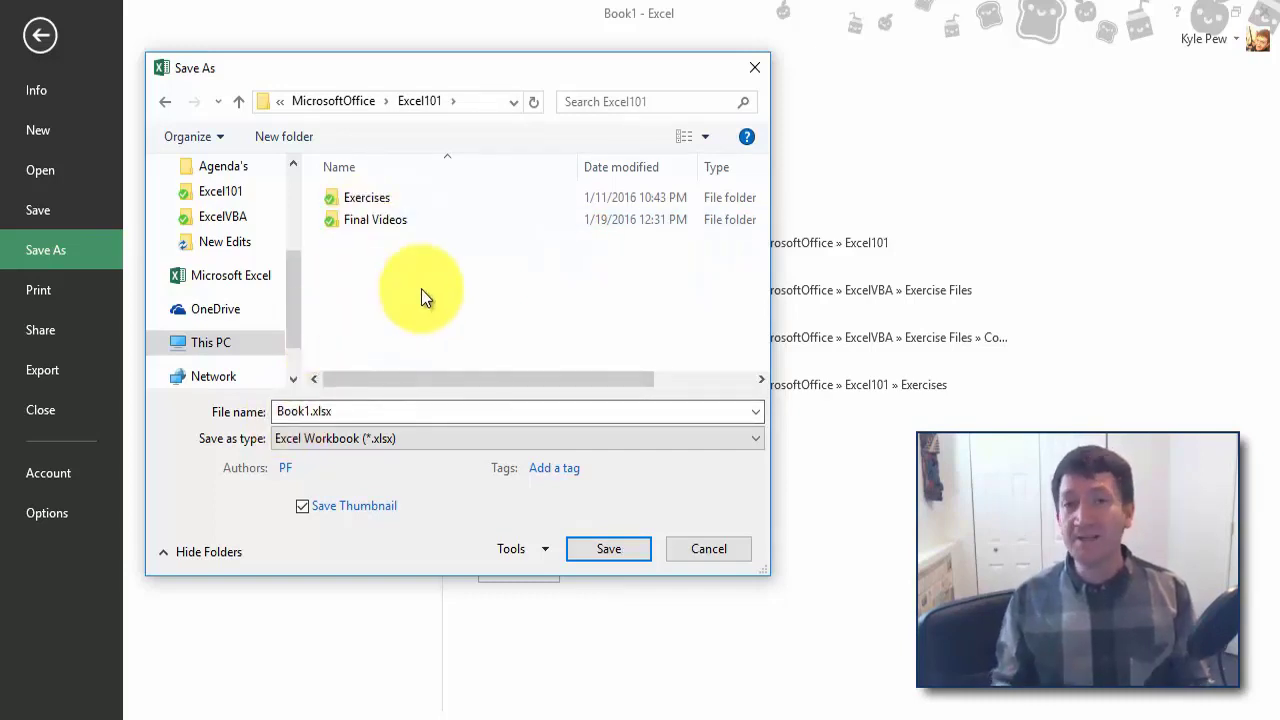
# - Name the workbook MonthlyBudget01.xlsx and save it in the Excel101 folder
pyautogui.doubleClick(306, 410)
pyautogui.moveTo(310, 409); pyautogui.dragTo(236, 414)
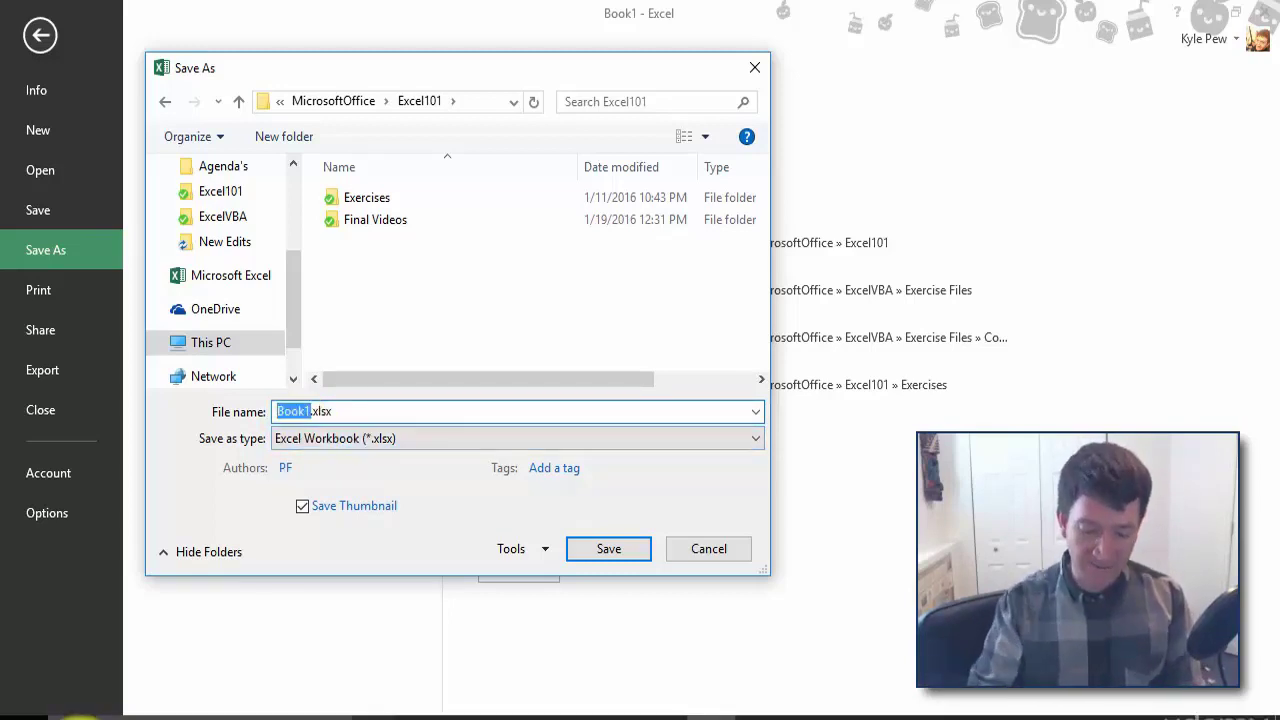
pyautogui.write('Mon')
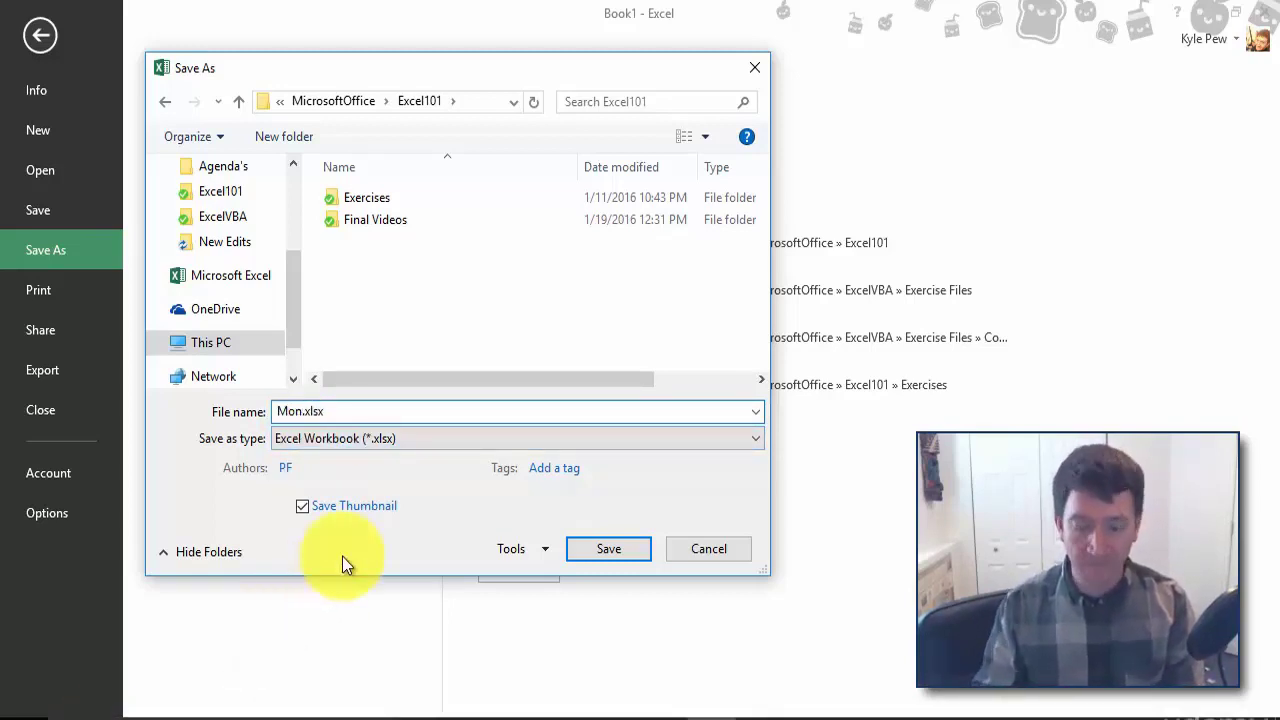
pyautogui.write('thly')
pyautogui.write('Budget')
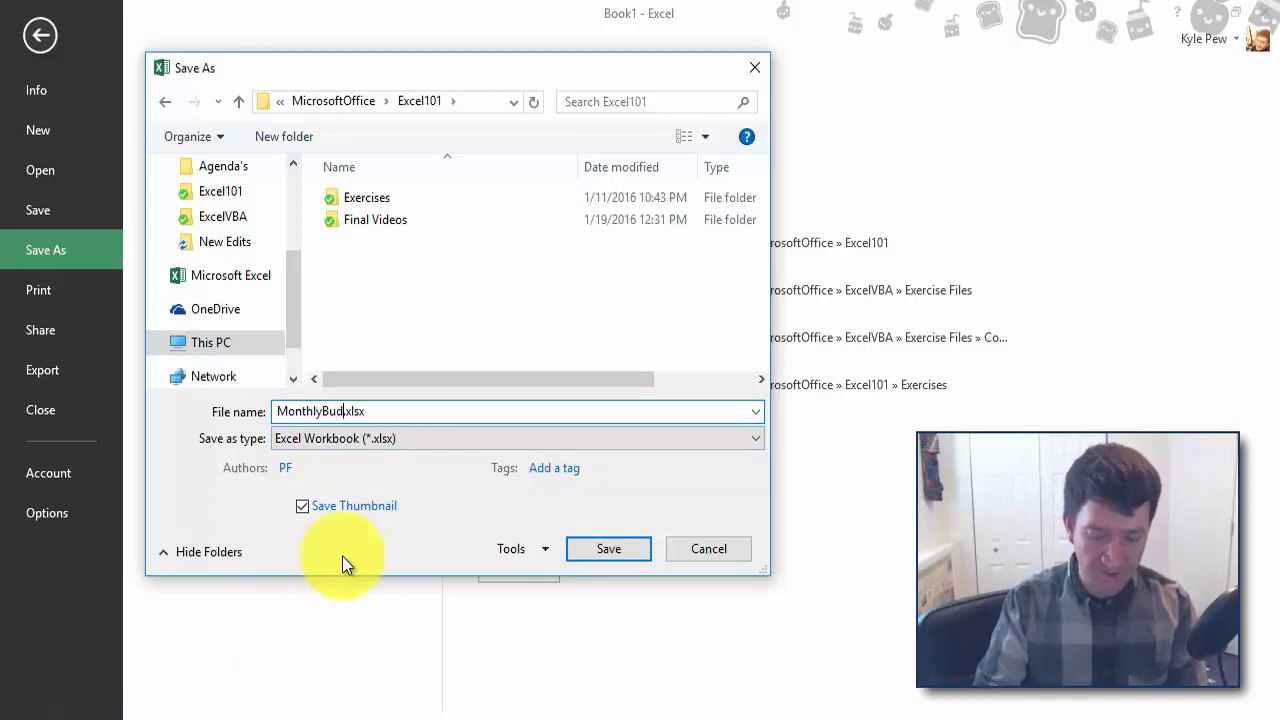
pyautogui.write('01')
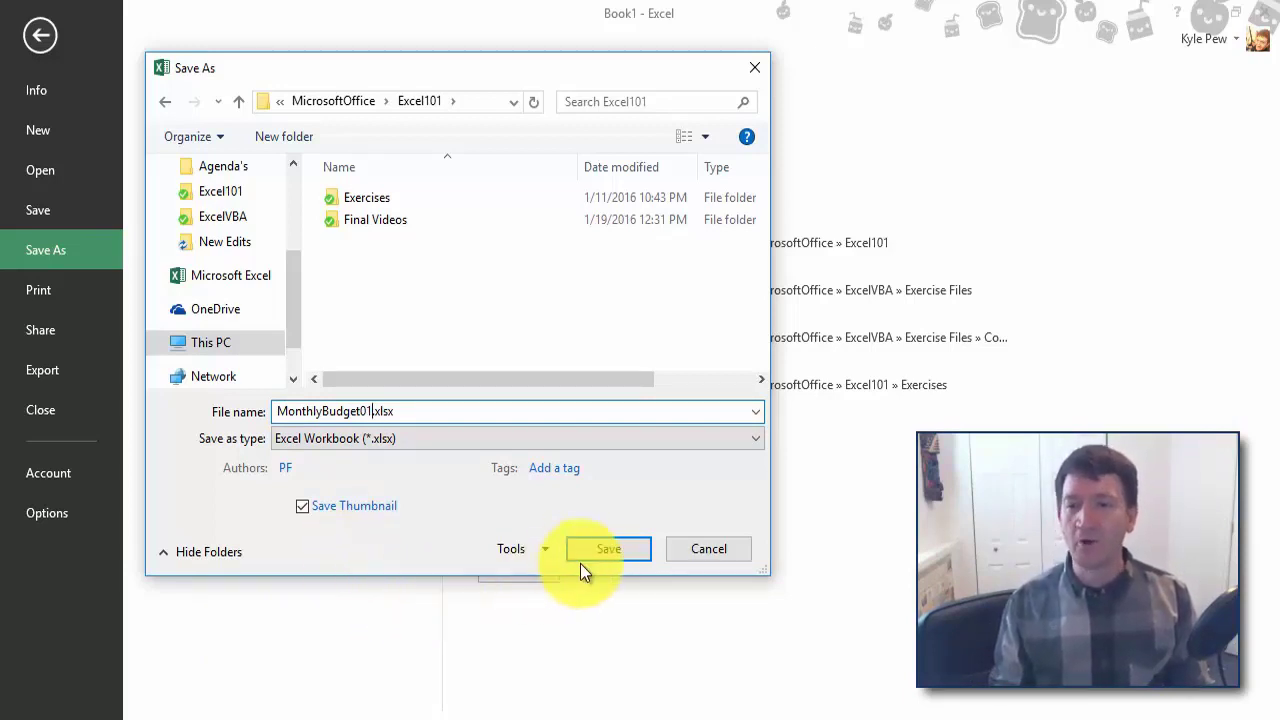
pyautogui.click(599, 544)
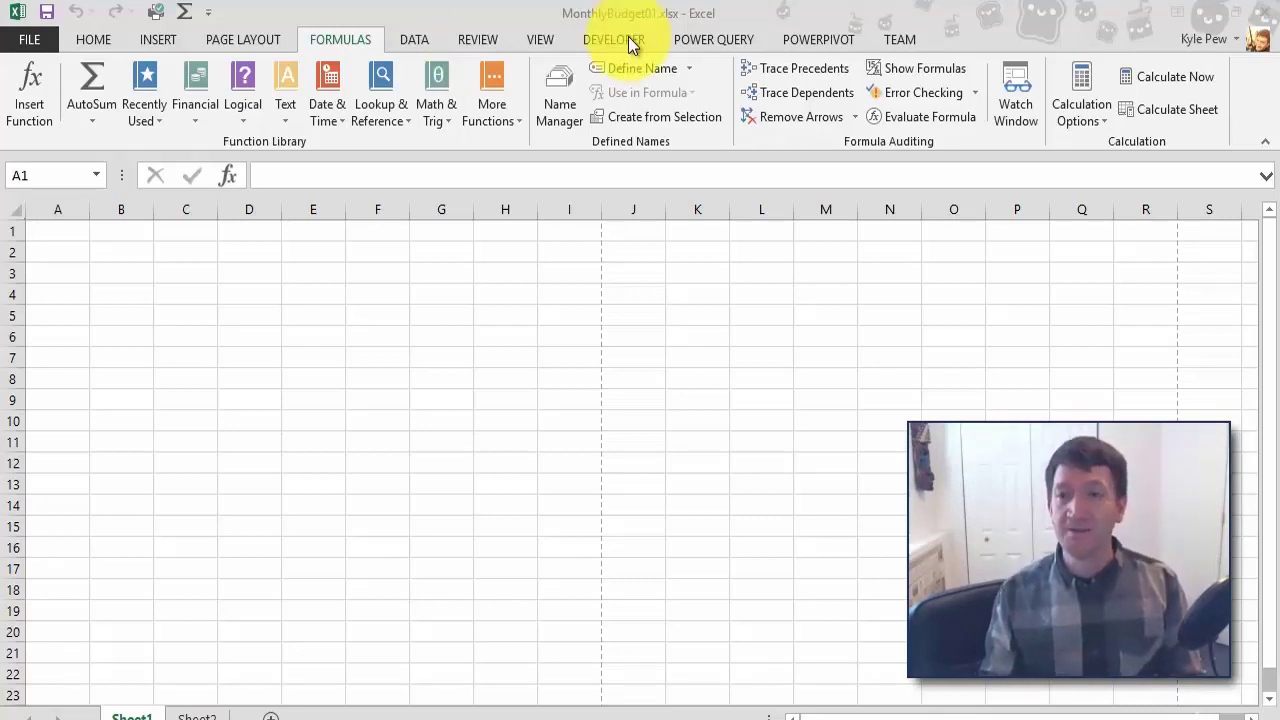
# - Close the MonthlyBudget01 workbook while keeping the program running
pyautogui.click(38, 39)
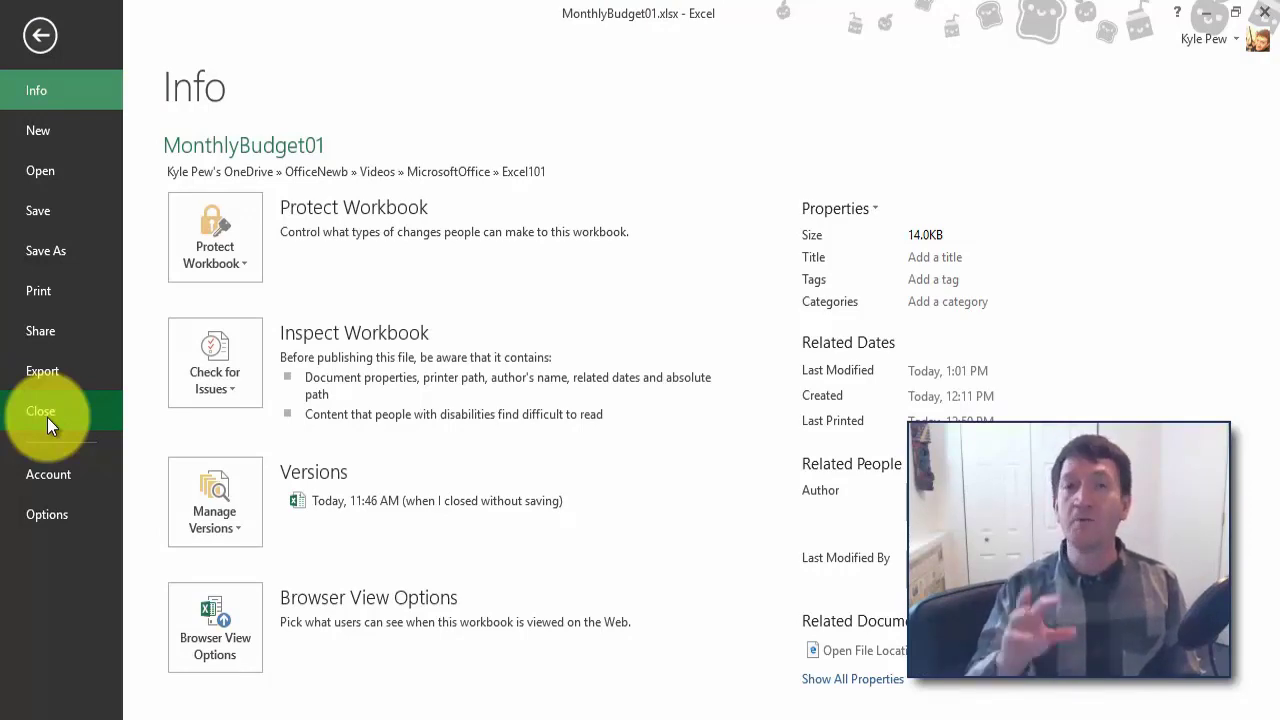
pyautogui.click(40, 411)
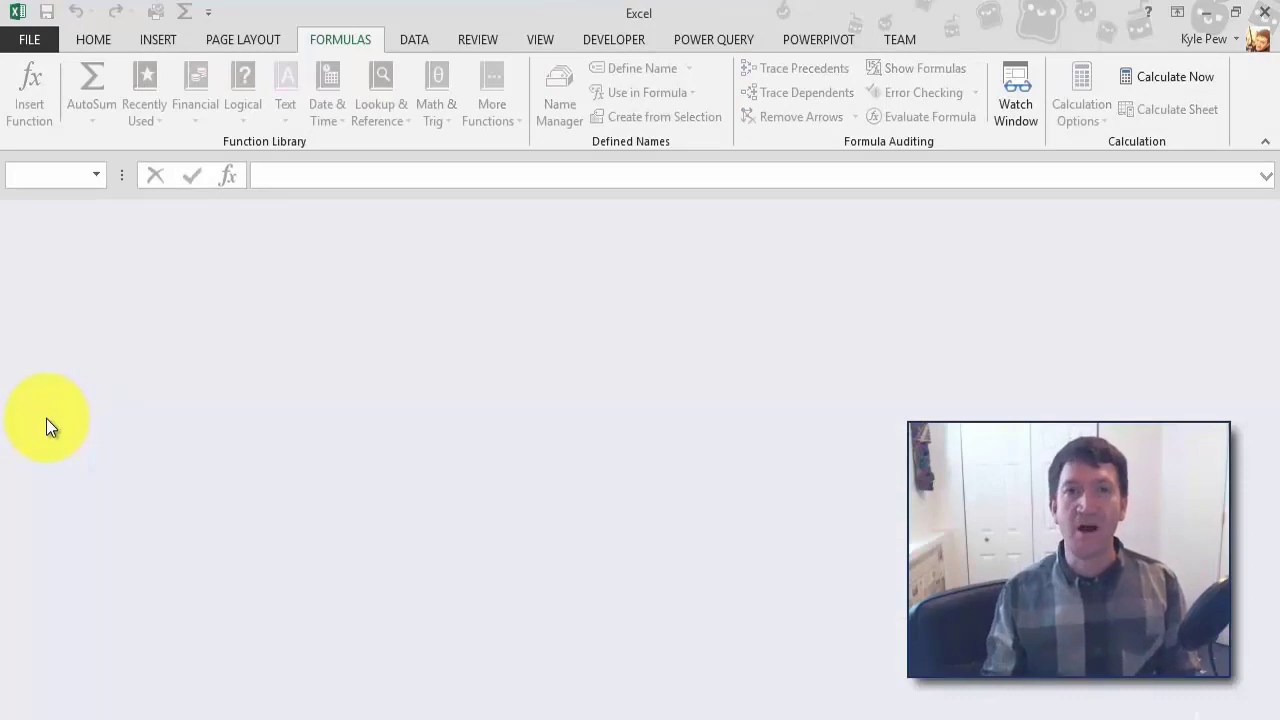
pyautogui.click(669, 23)
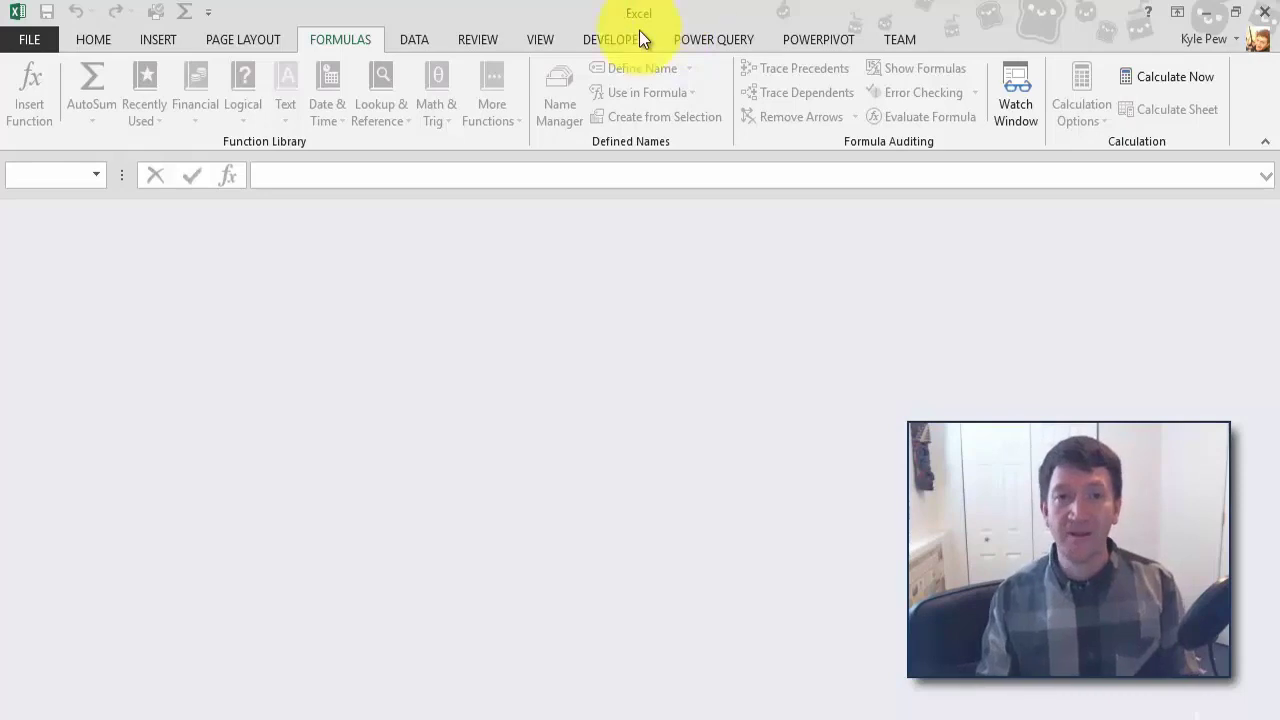
# - Open MonthlyBudget01.xlsx from the personal OneDrive folder OfficeNewb > Videos > MicrosoftOffice > Excel101
pyautogui.click(22, 37)
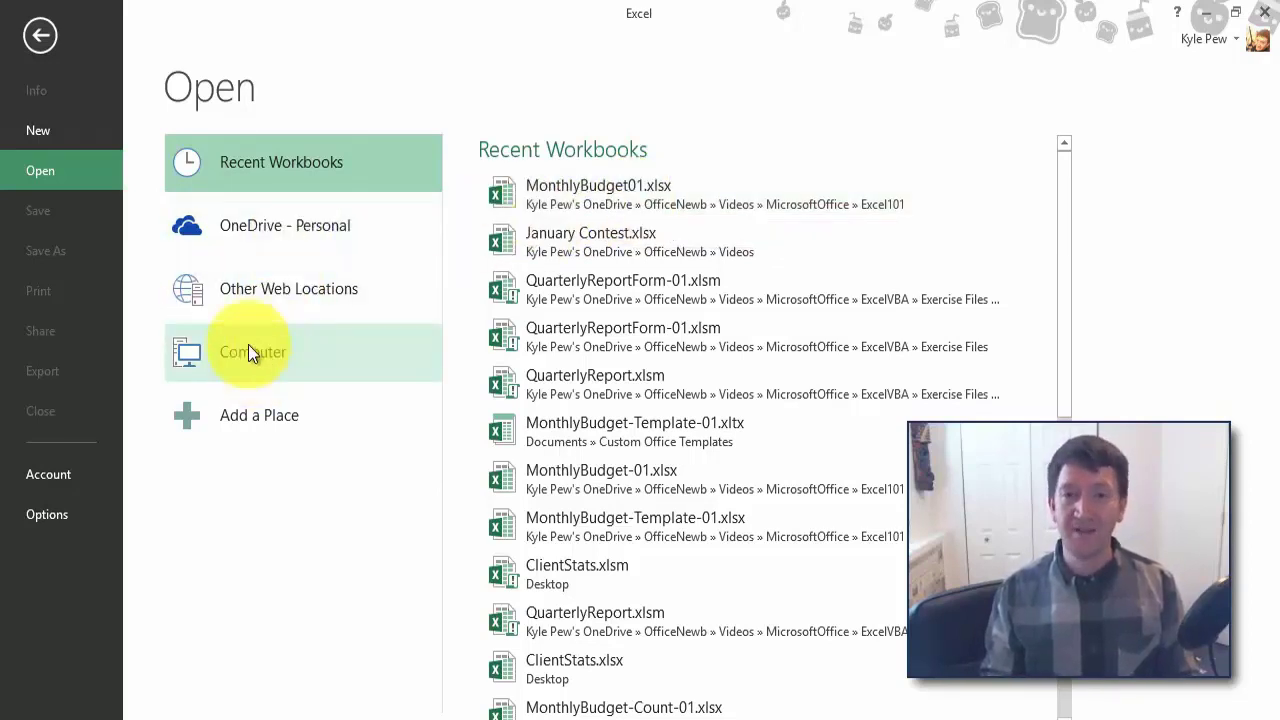
pyautogui.click(309, 231)
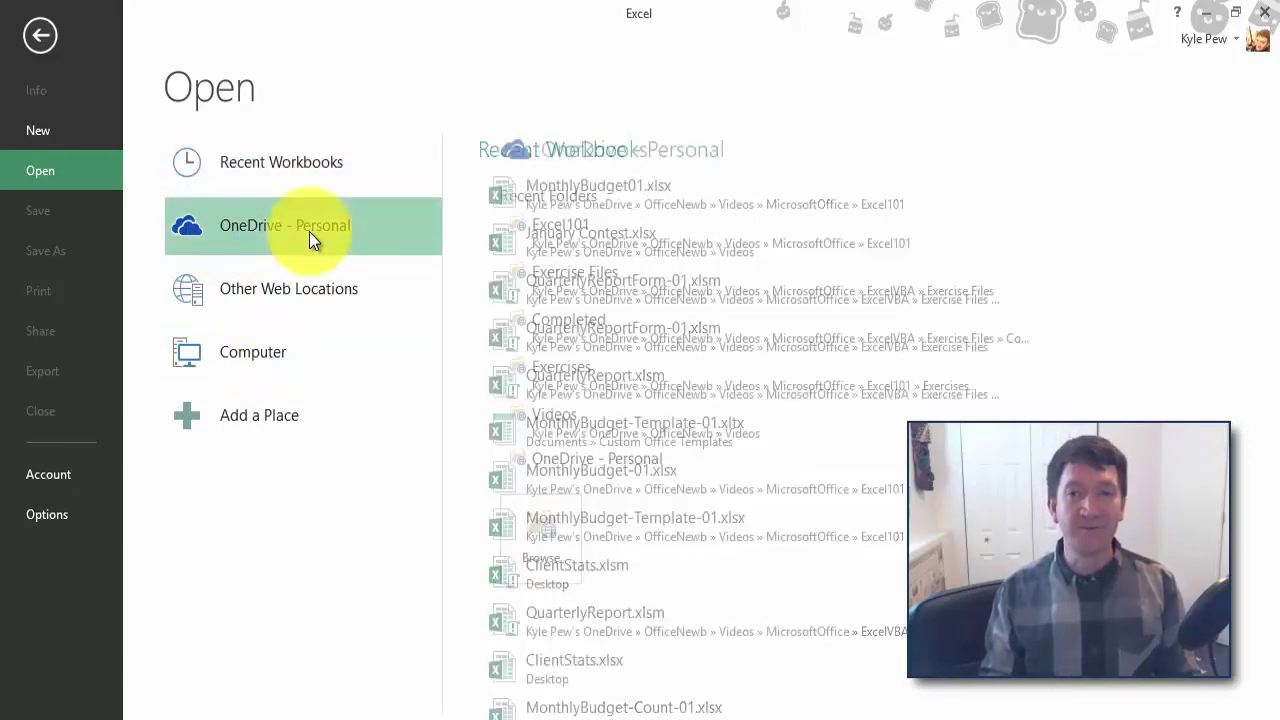
pyautogui.click(525, 549)
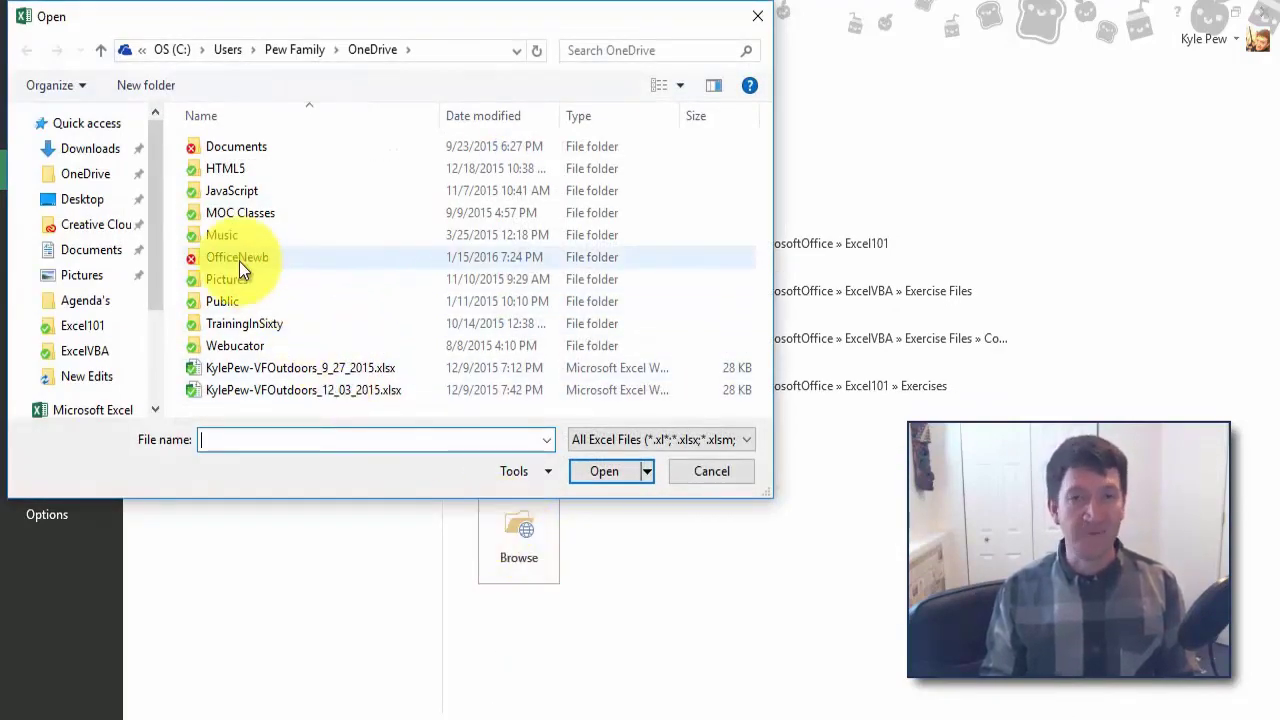
pyautogui.doubleClick(239, 261)
pyautogui.doubleClick(357, 167)
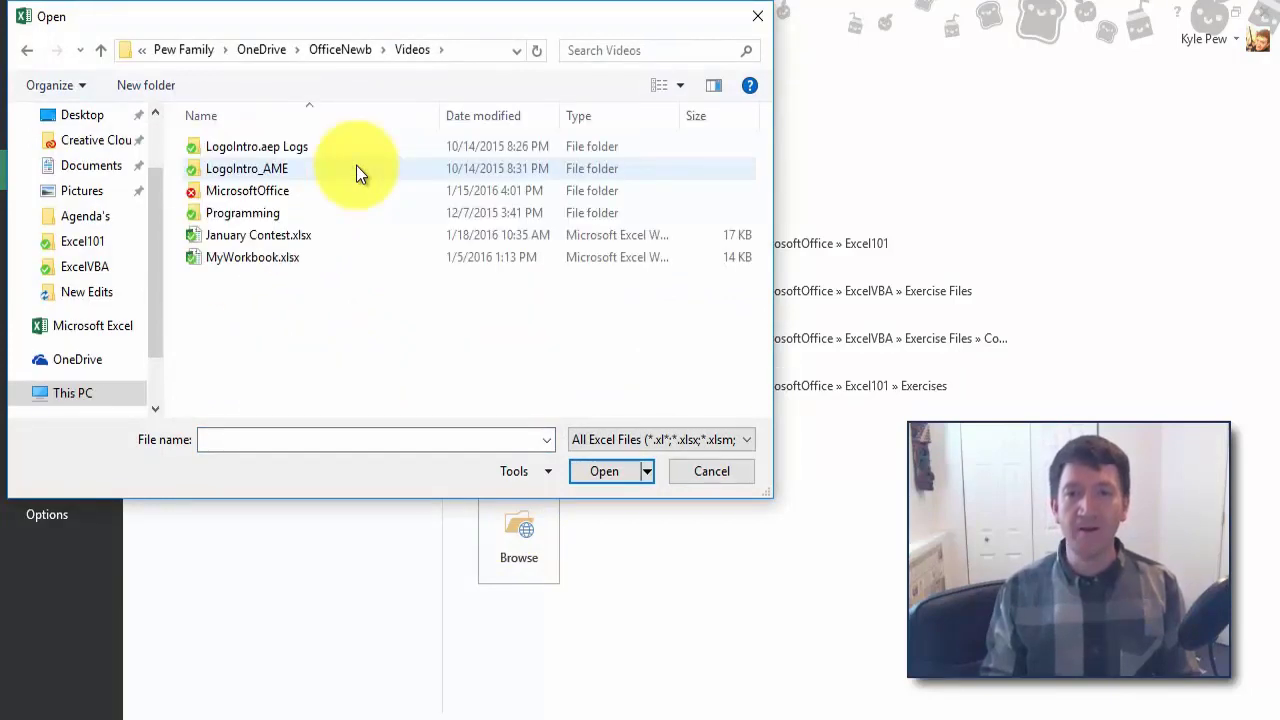
pyautogui.doubleClick(291, 193)
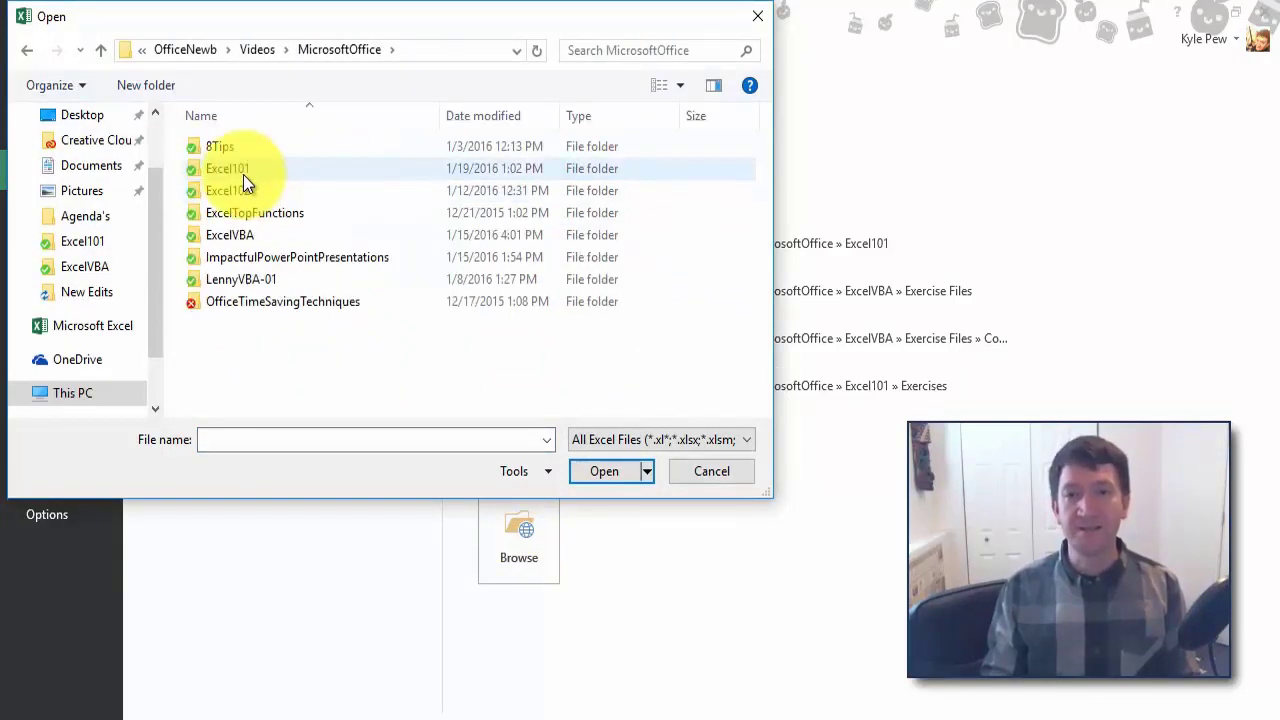
pyautogui.doubleClick(217, 171)
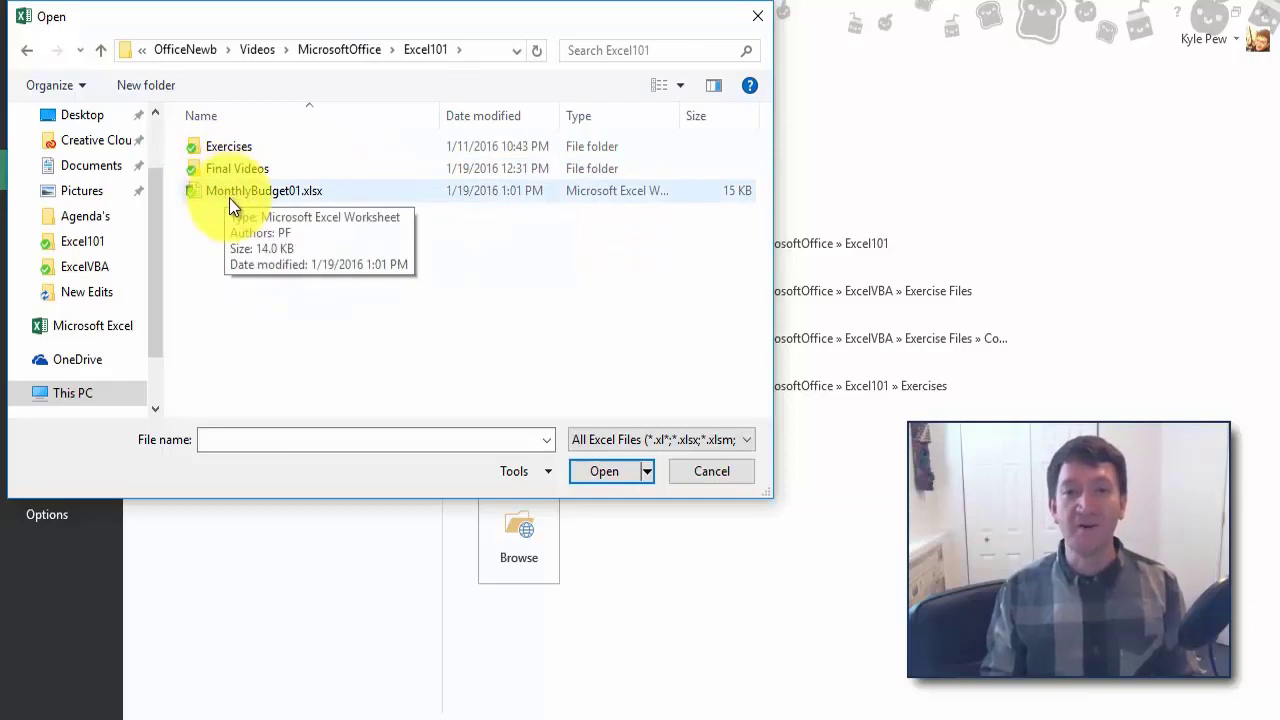
pyautogui.click(230, 196)
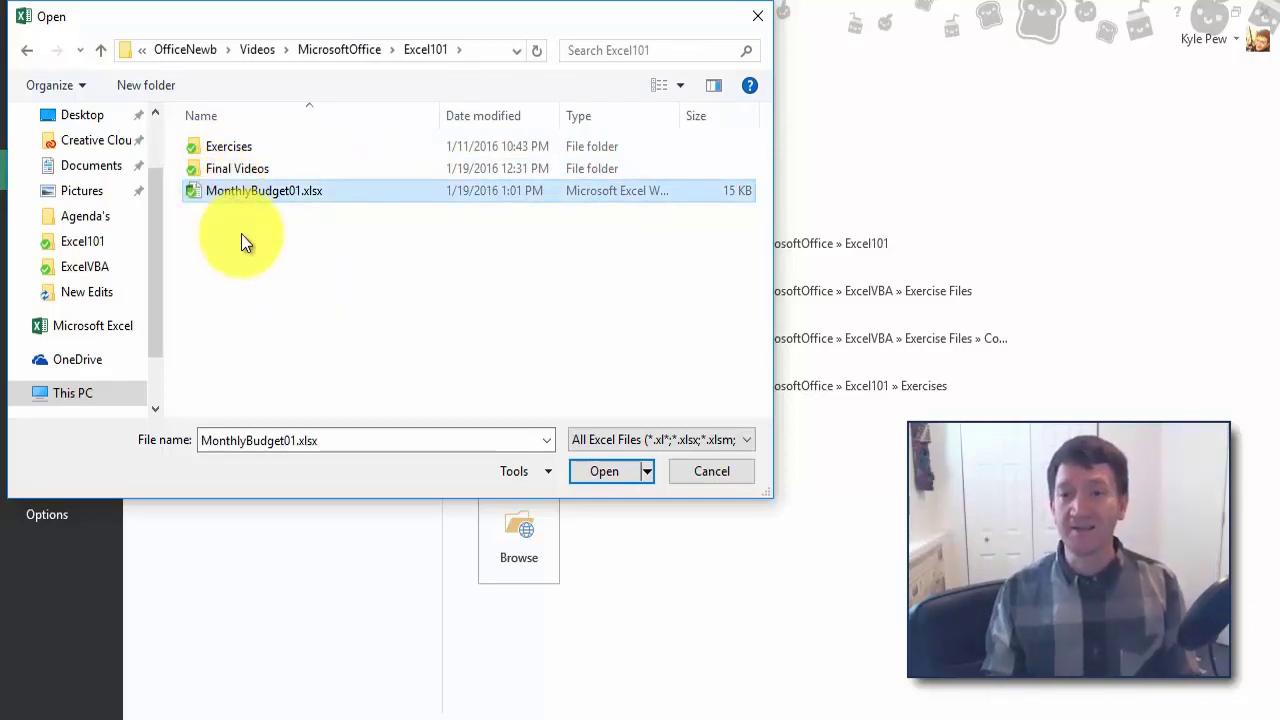
pyautogui.click(607, 470)
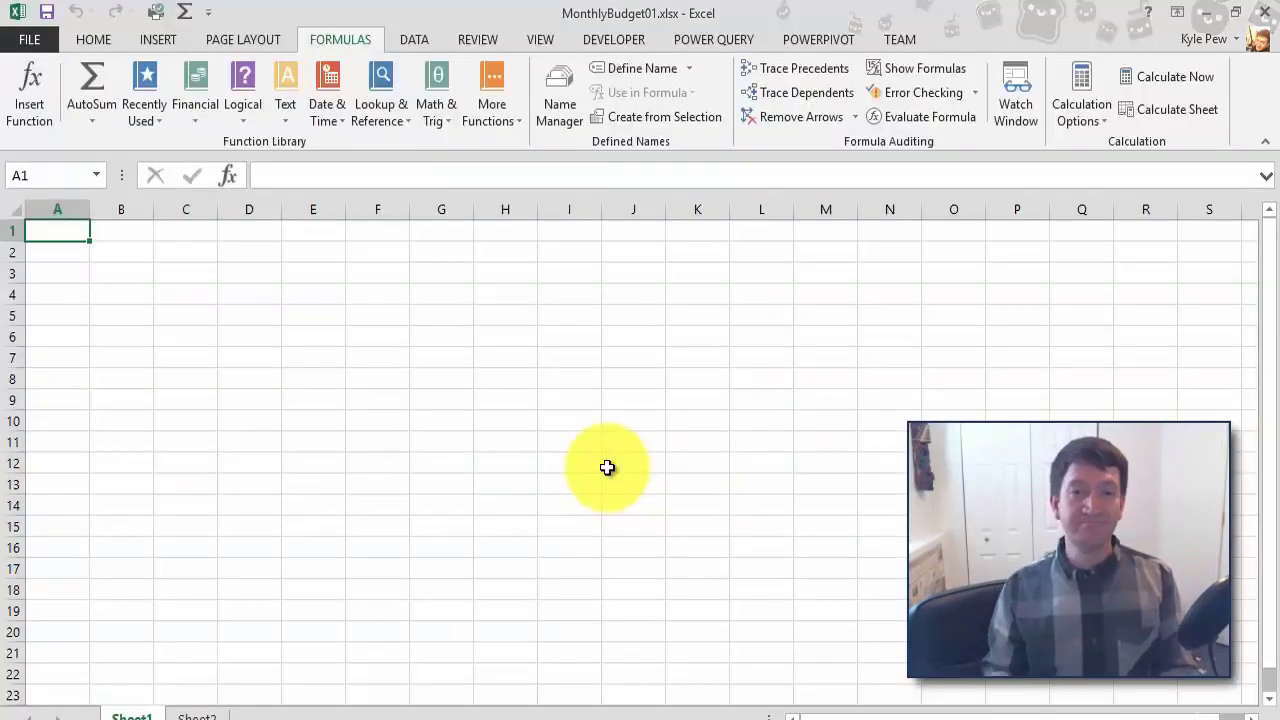